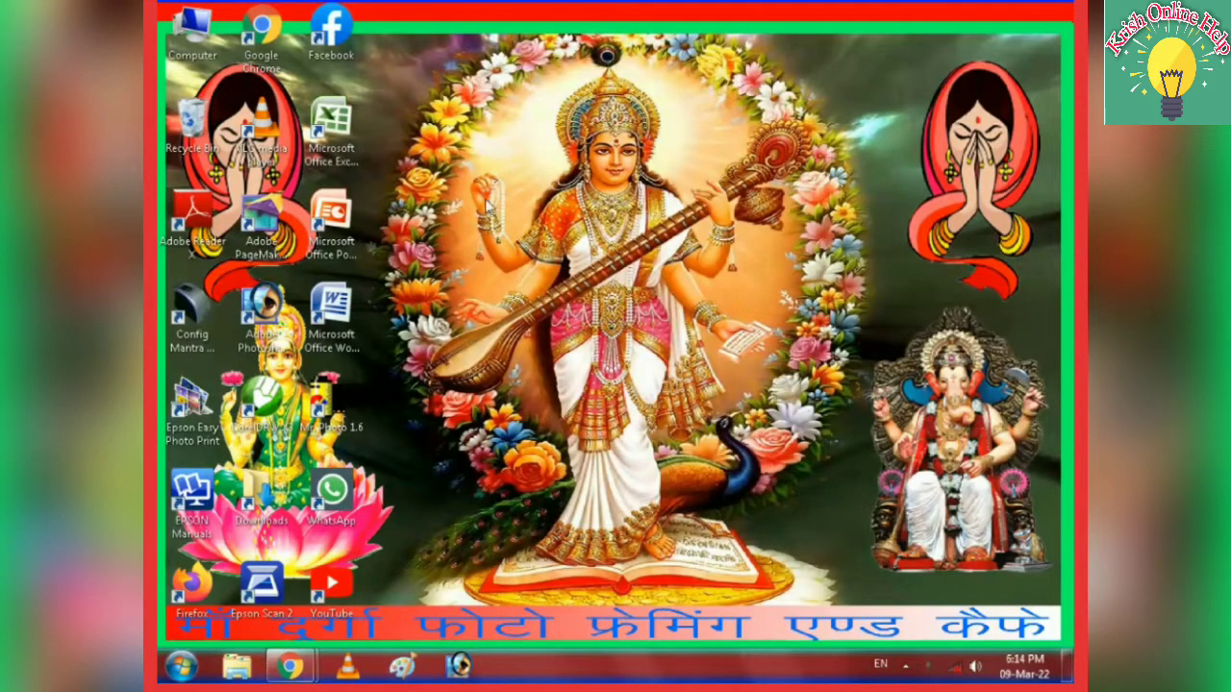
- Select the Adobe Photoshop 7.0 shortcut icon on the desktop
click(266, 303)
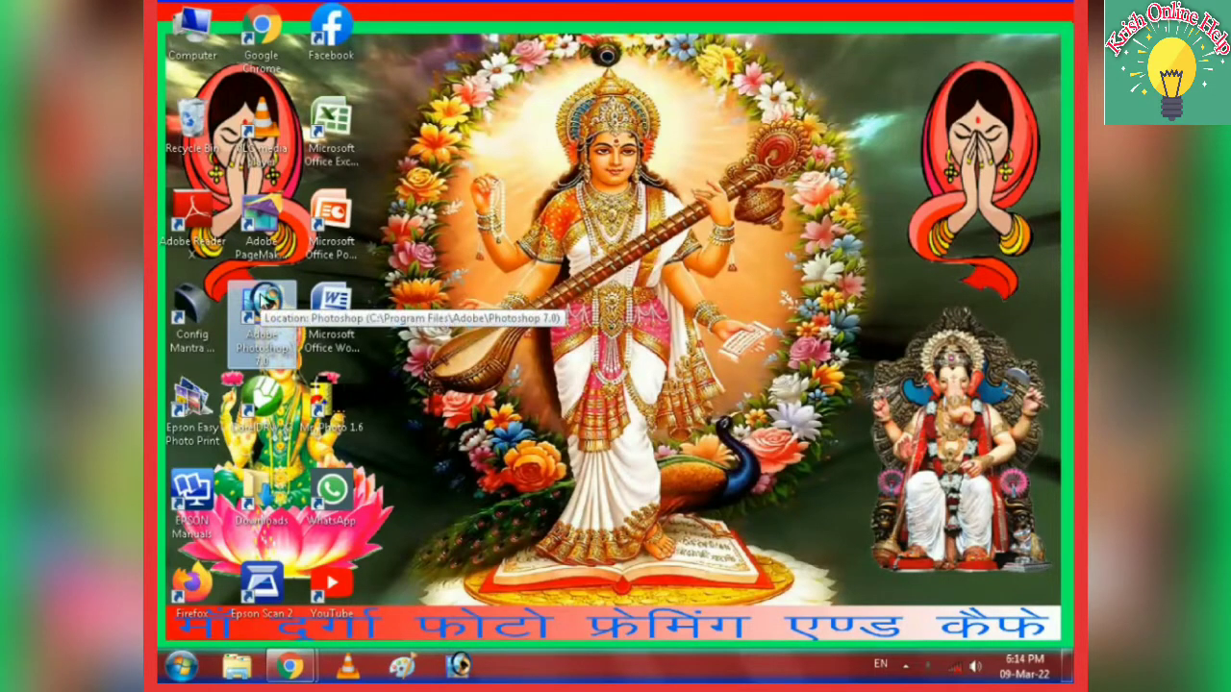
- Launch Photoshop 7.0, decline colour settings, and close all four palette groups plus the Actions panel
double_click(272, 288)
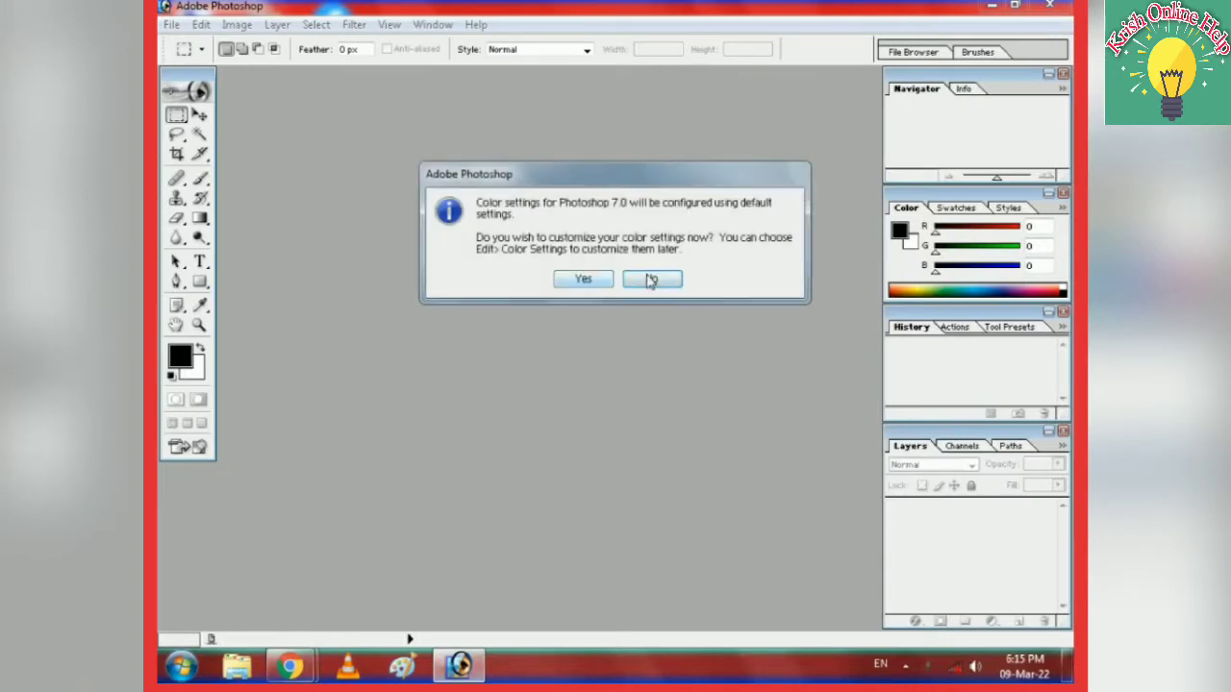
click(649, 285)
click(1062, 75)
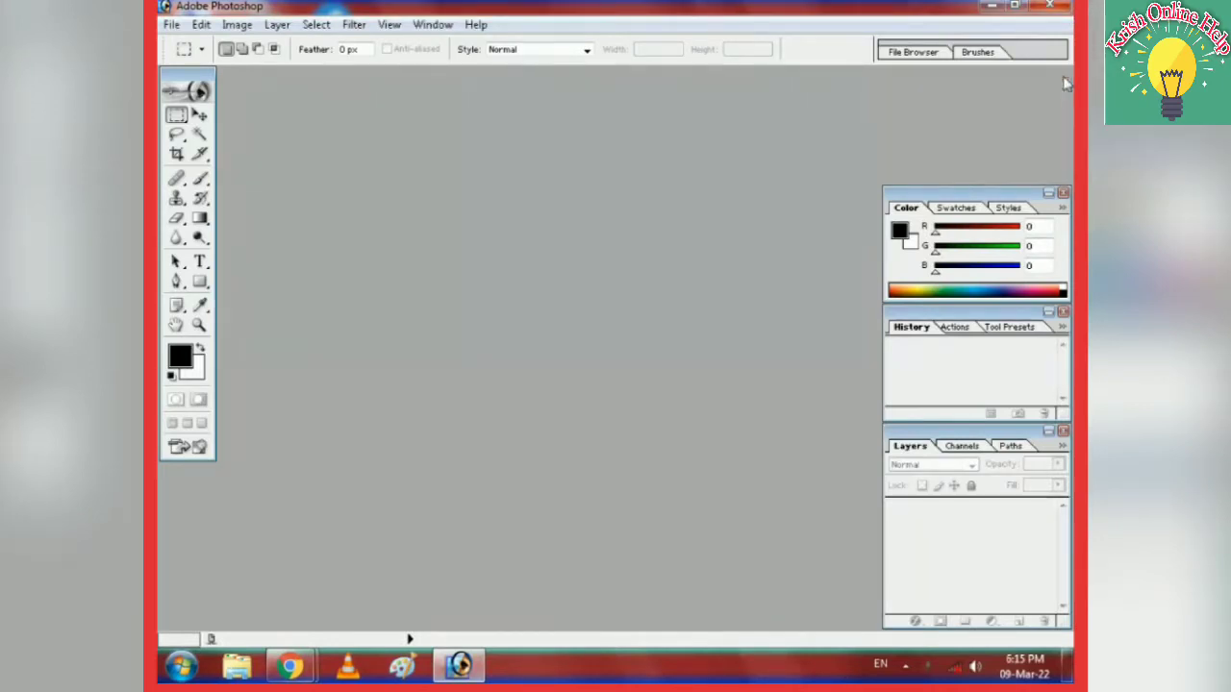
click(1062, 193)
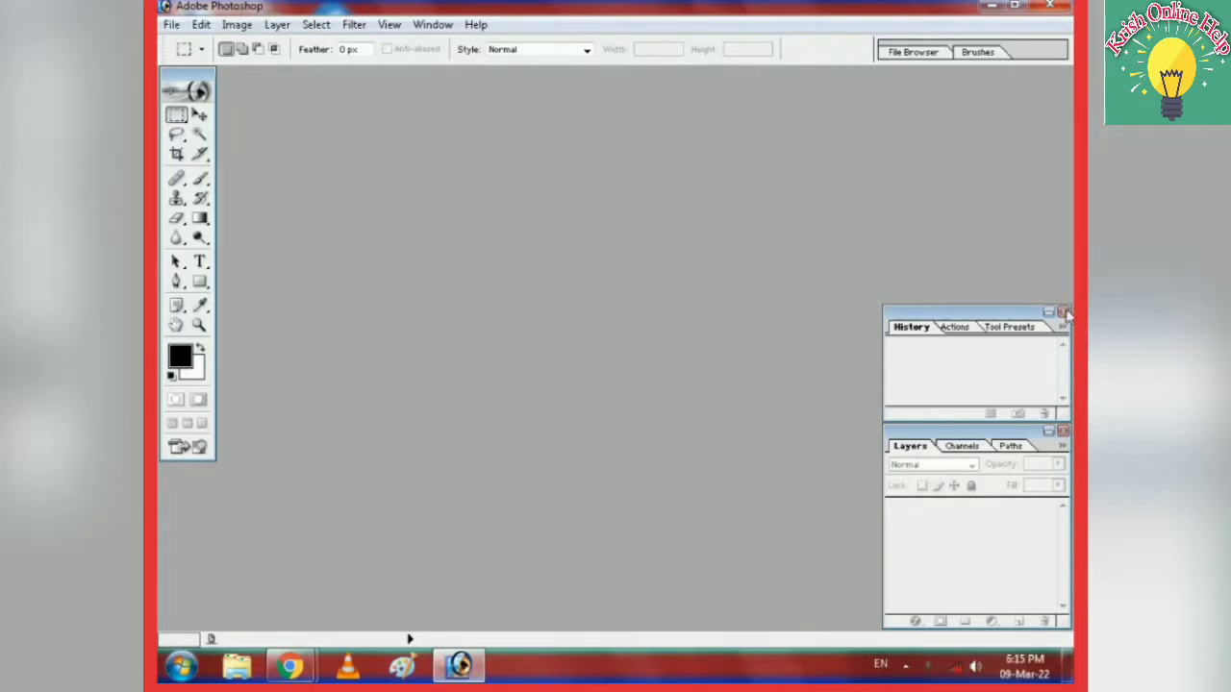
click(1063, 313)
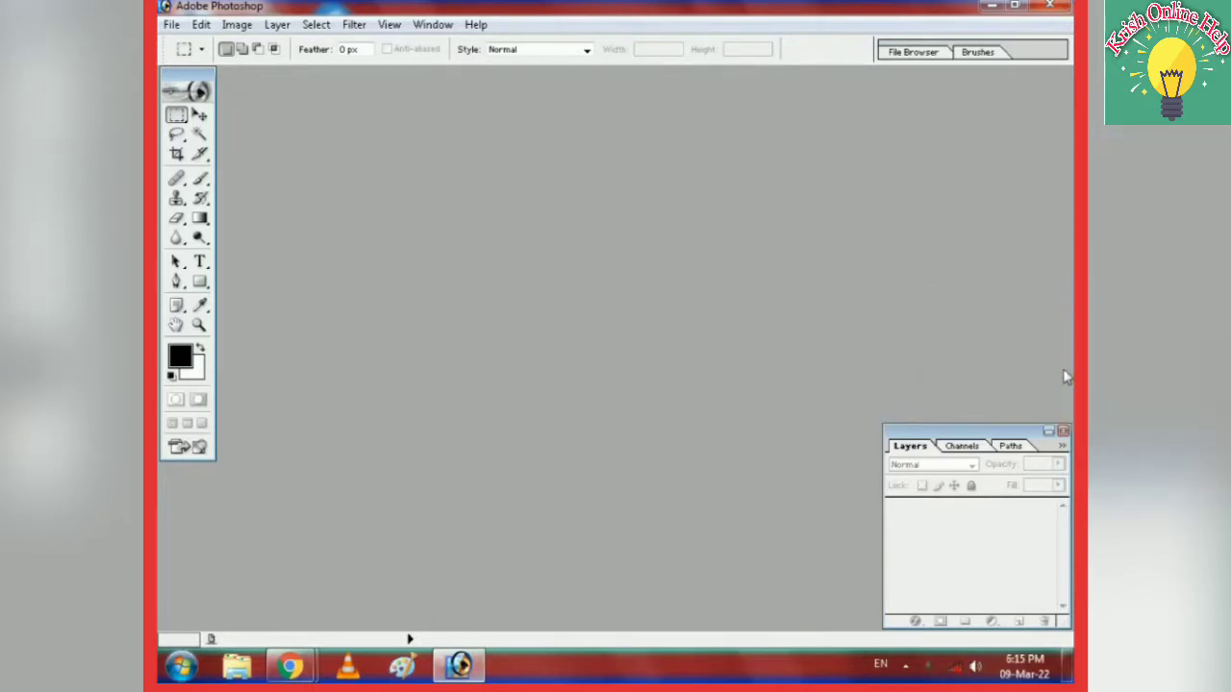
click(1063, 432)
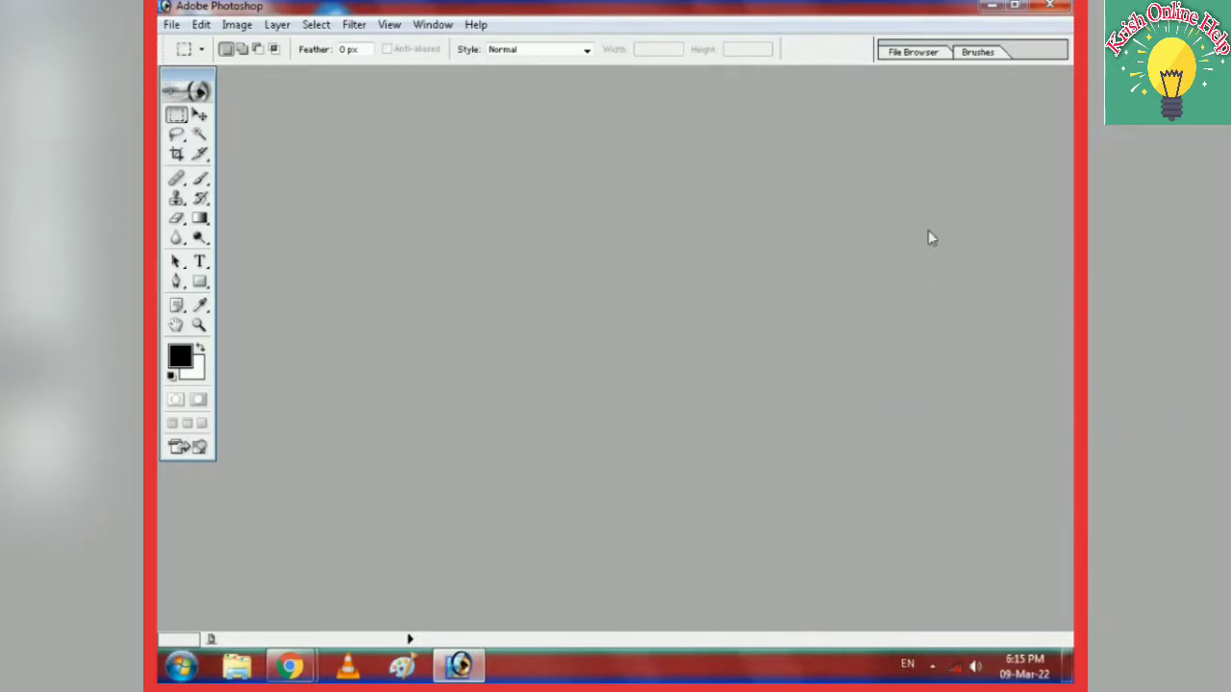
click(431, 27)
click(456, 299)
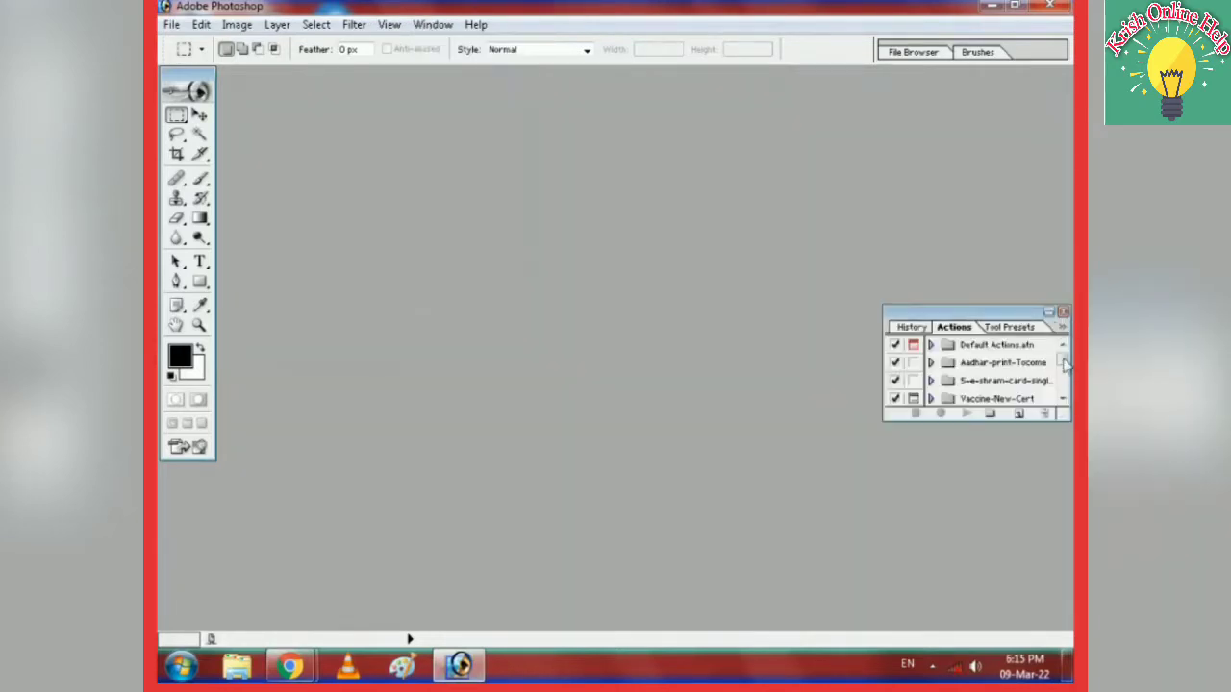
click(1063, 314)
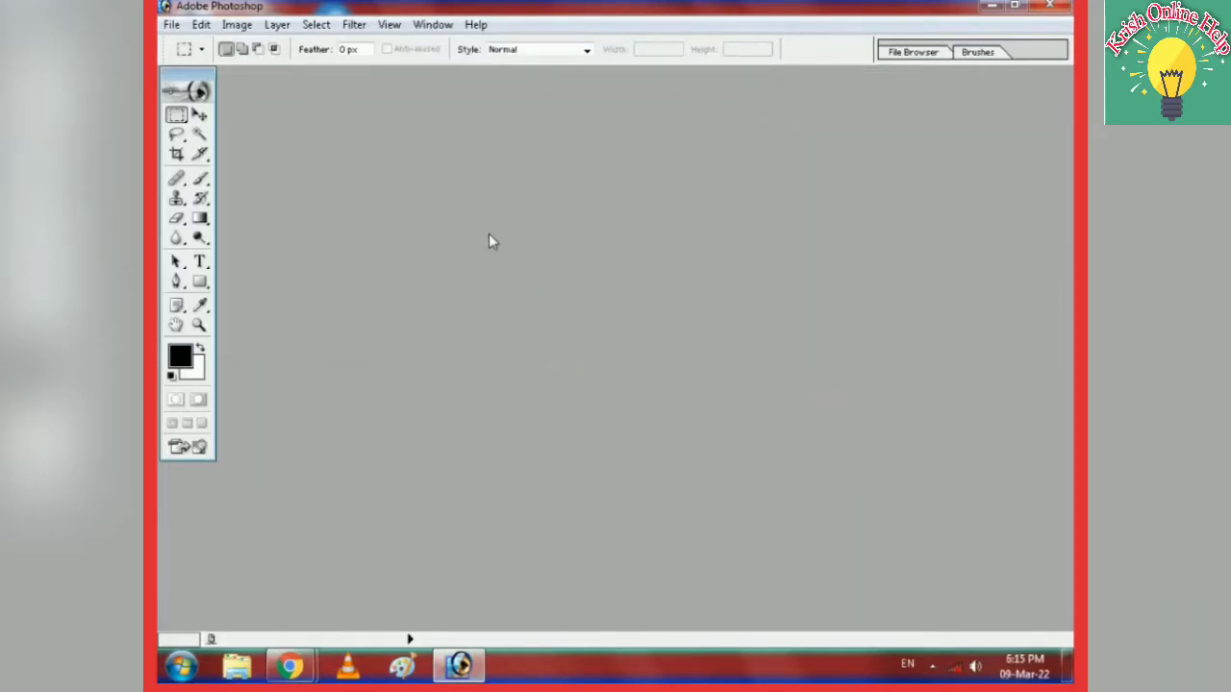
- Create a new document using the 4 x 6 preset size
key(ctrl+n)
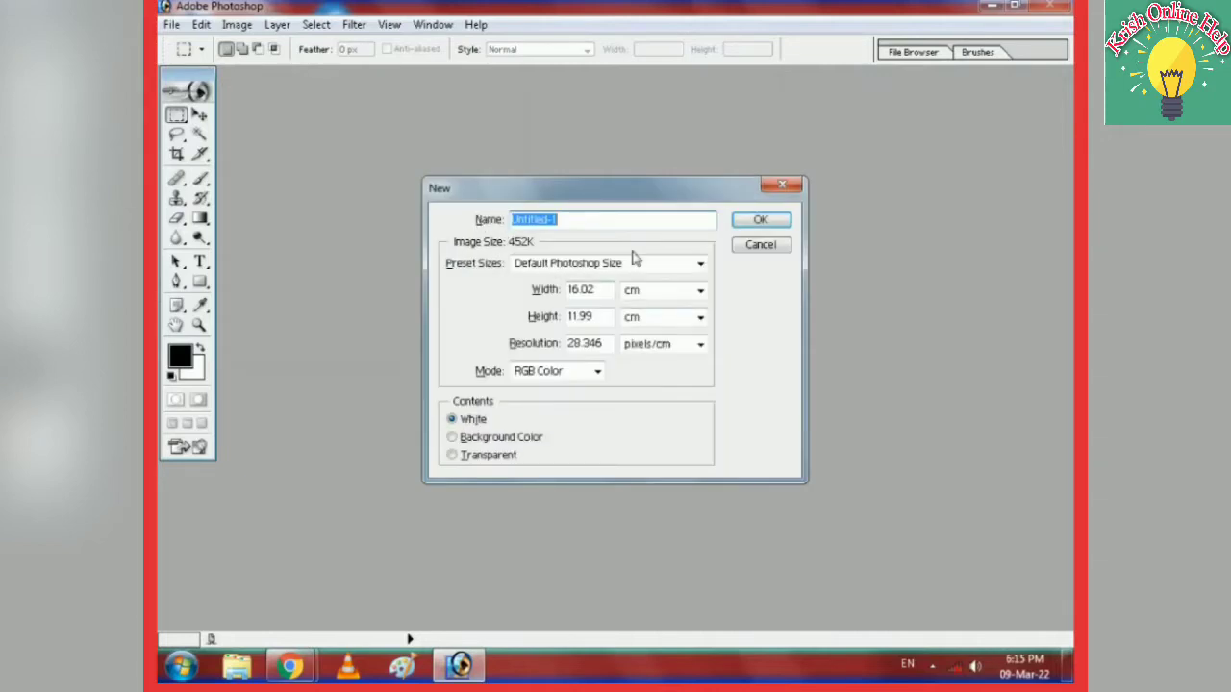
click(636, 262)
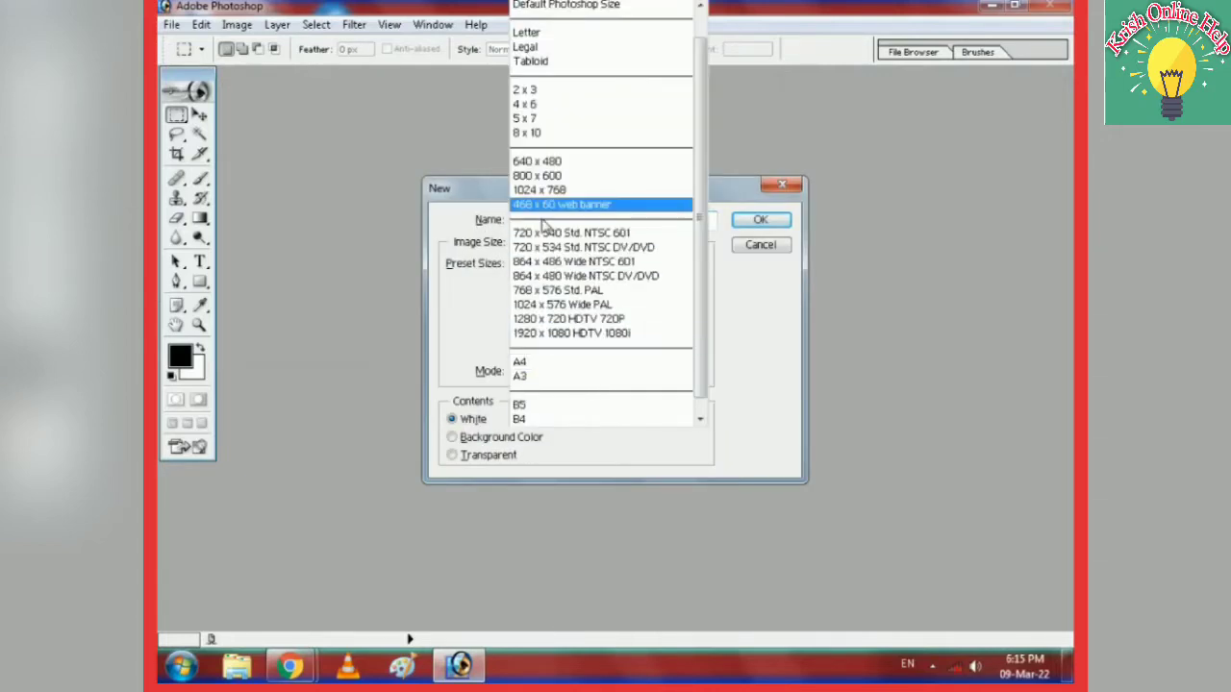
click(550, 104)
key(Return)
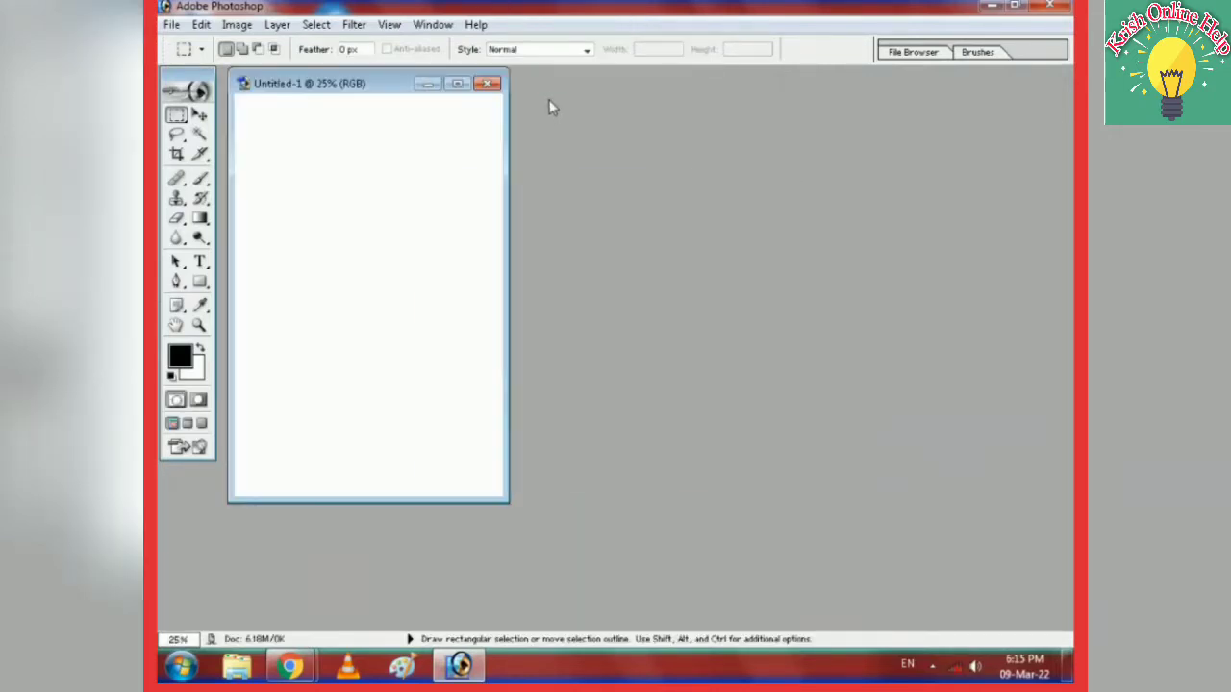
- Rotate the canvas 90° clockwise to landscape and maximize the document window
click(237, 24)
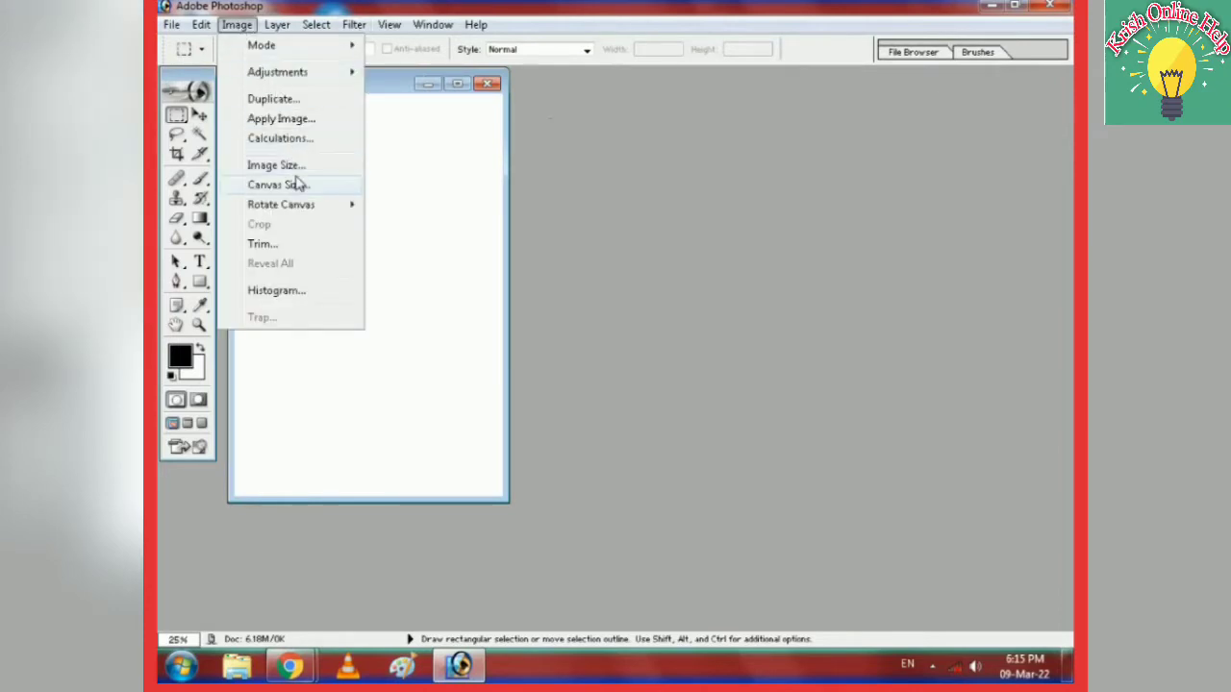
click(426, 220)
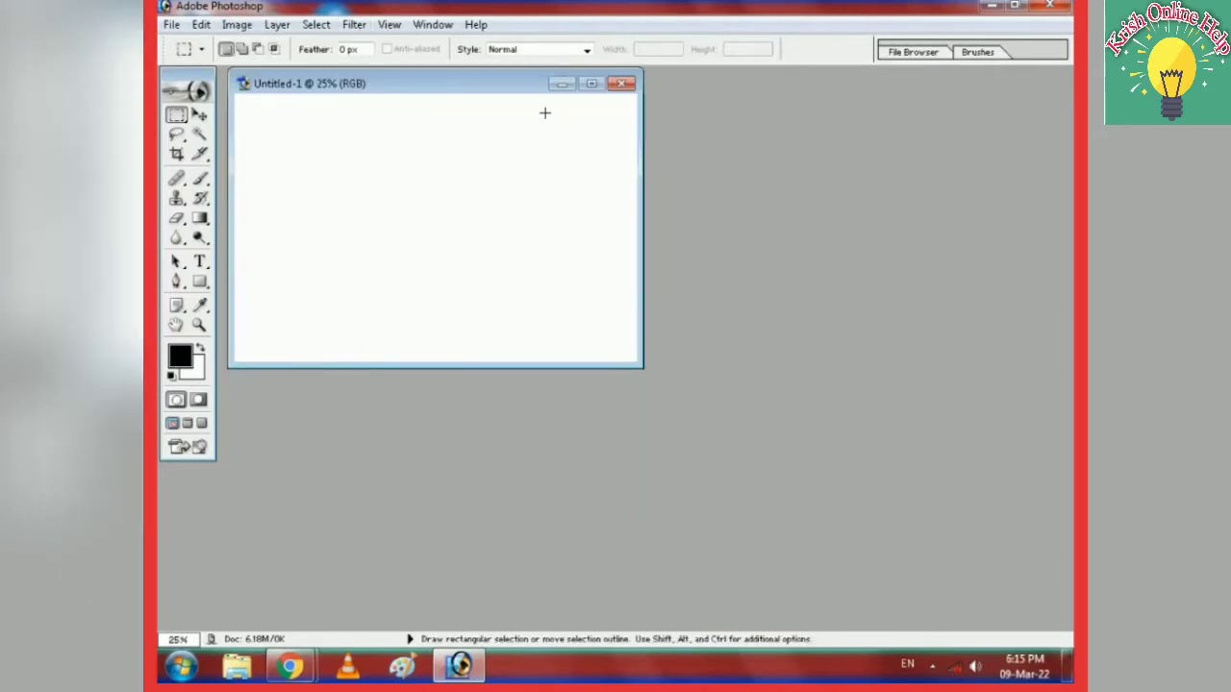
click(591, 85)
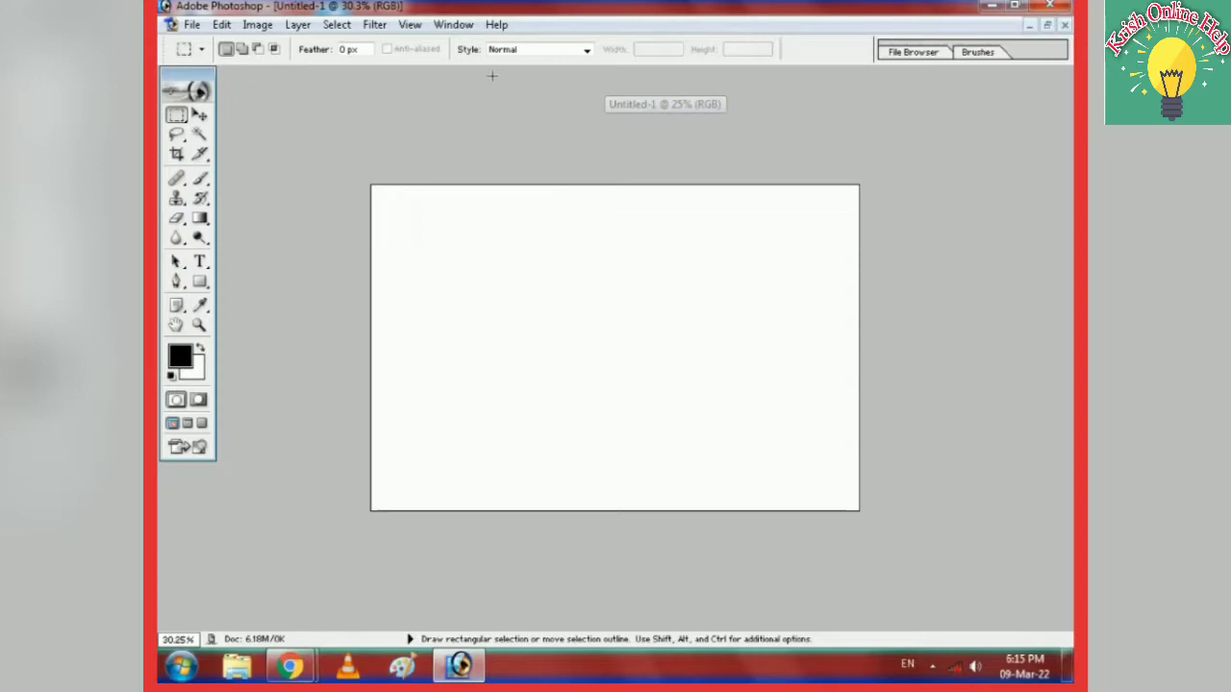
- Place placeholder text 'fg' on the canvas and set its font to Arial
click(201, 260)
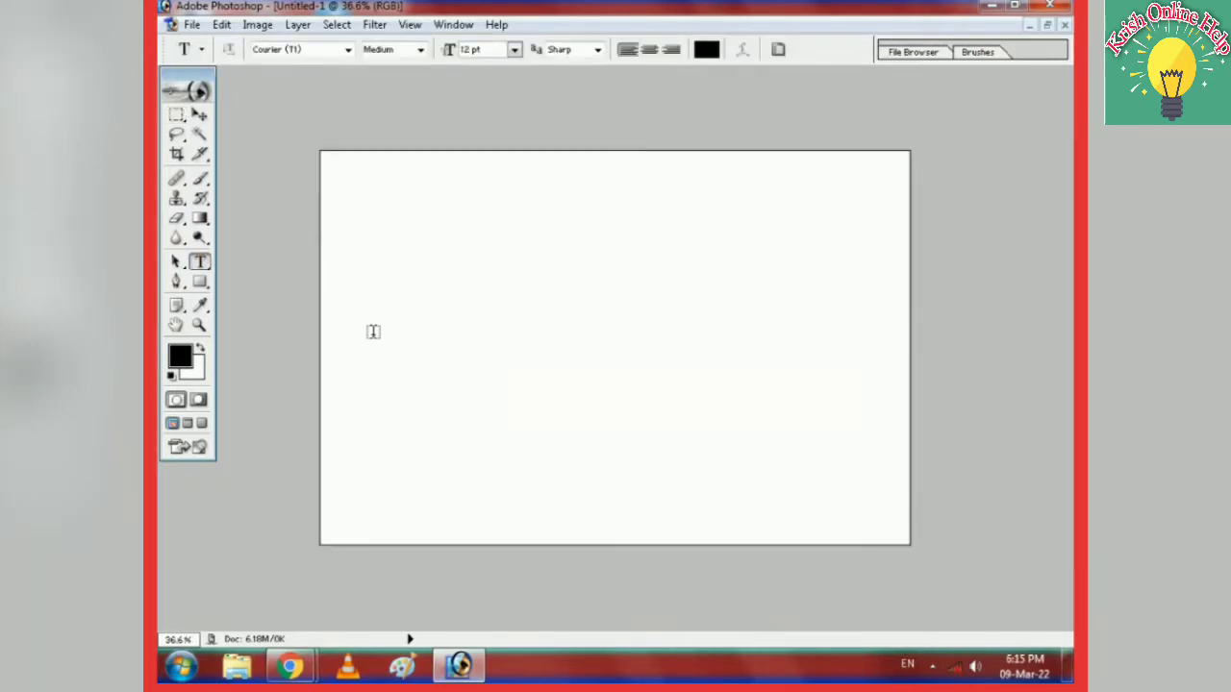
click(392, 309)
text(fgfdg)
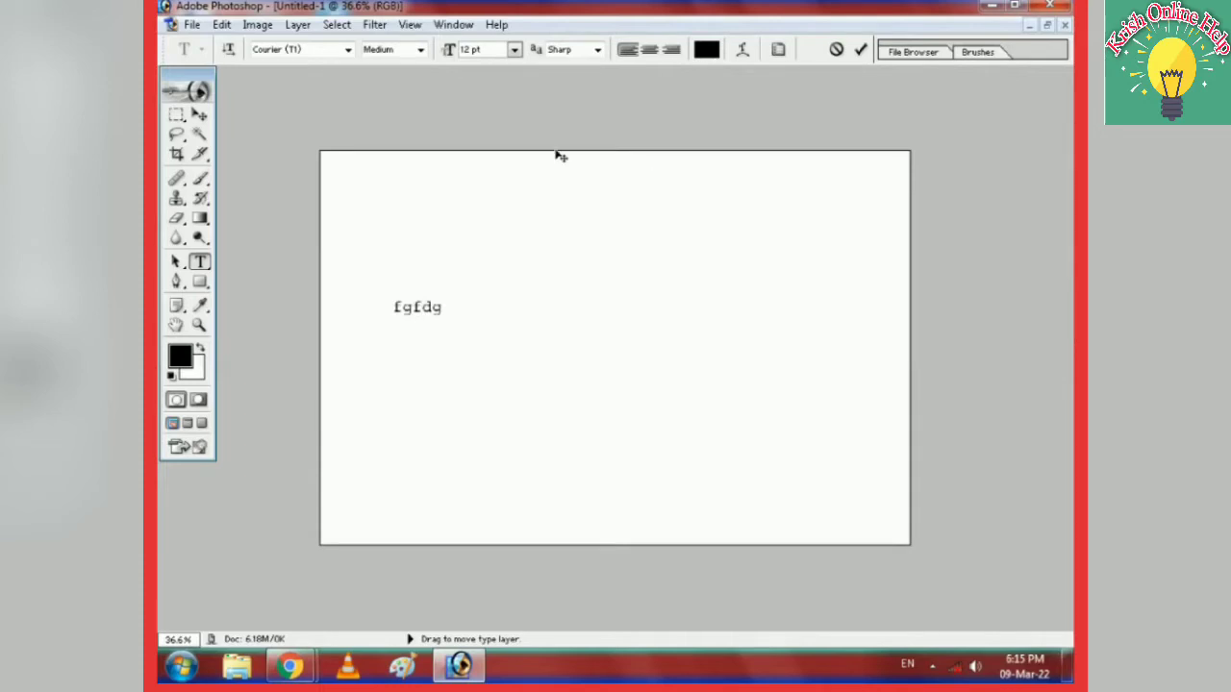
key(ctrl+a)
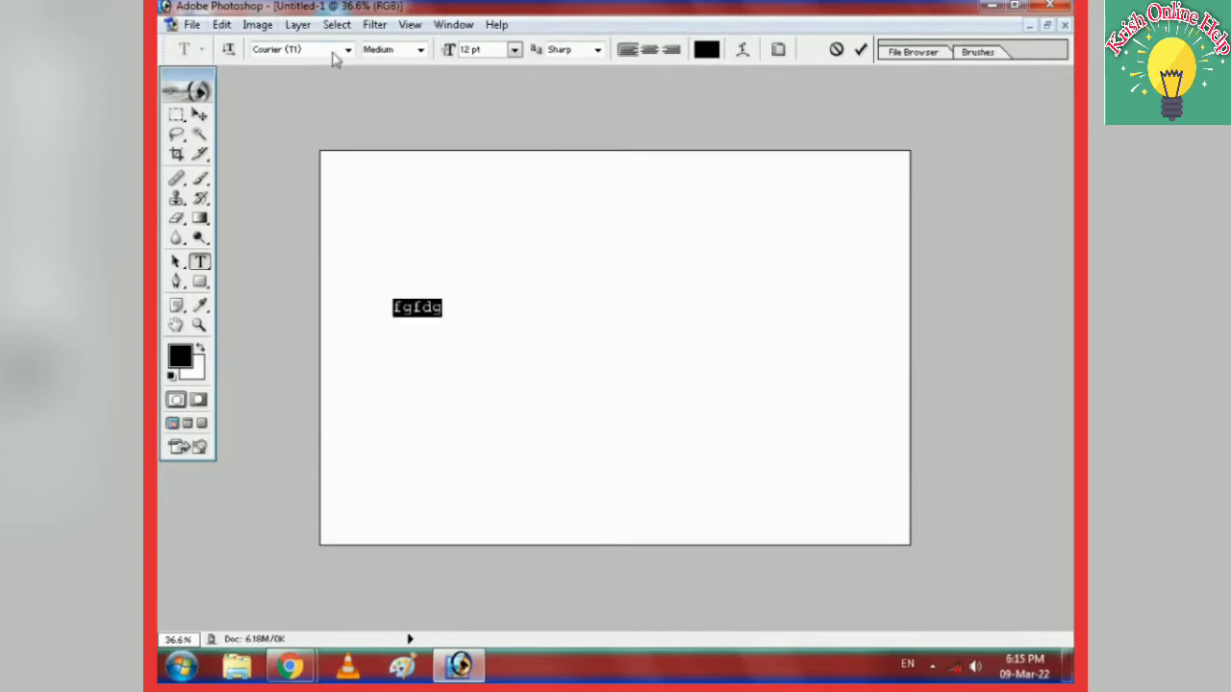
click(346, 50)
scroll(318, 77, up, 5)
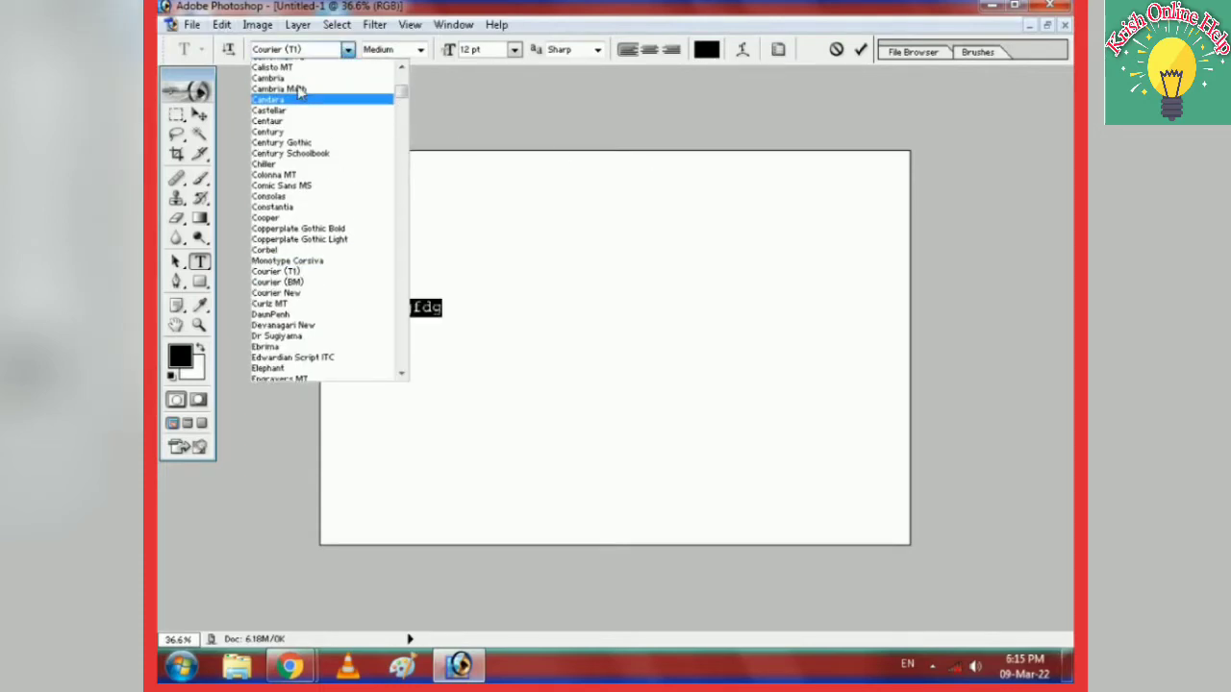
scroll(299, 92, up, 3)
scroll(295, 91, up, 3)
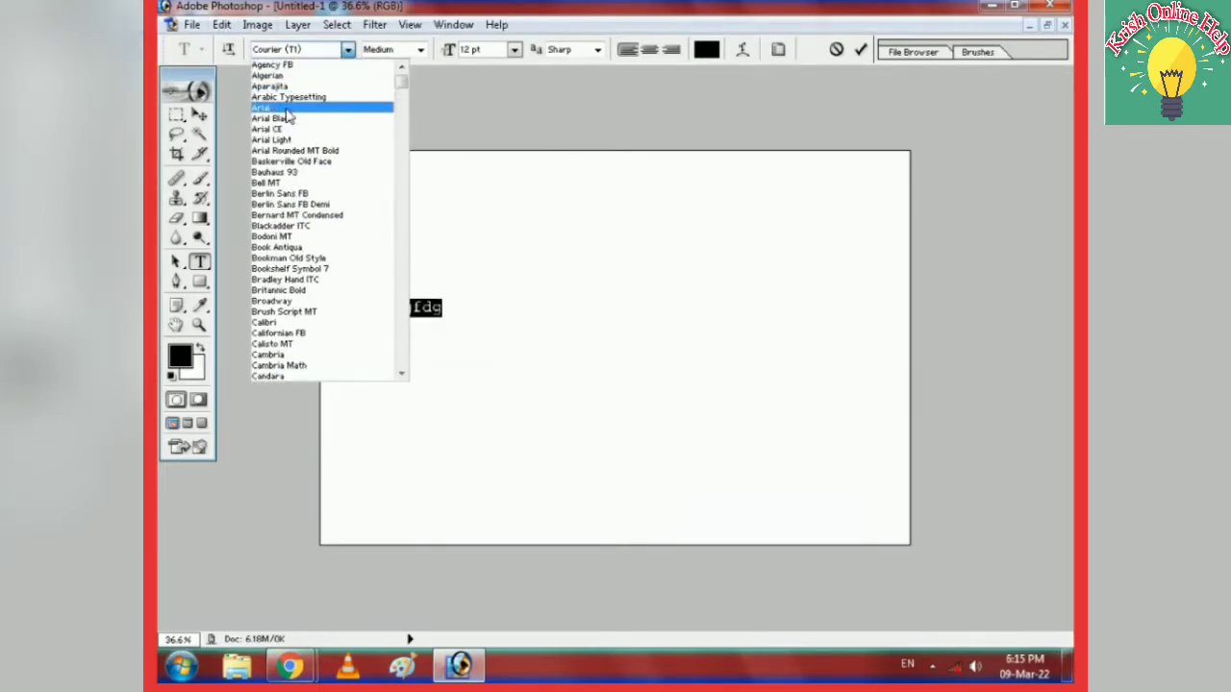
click(287, 109)
click(175, 115)
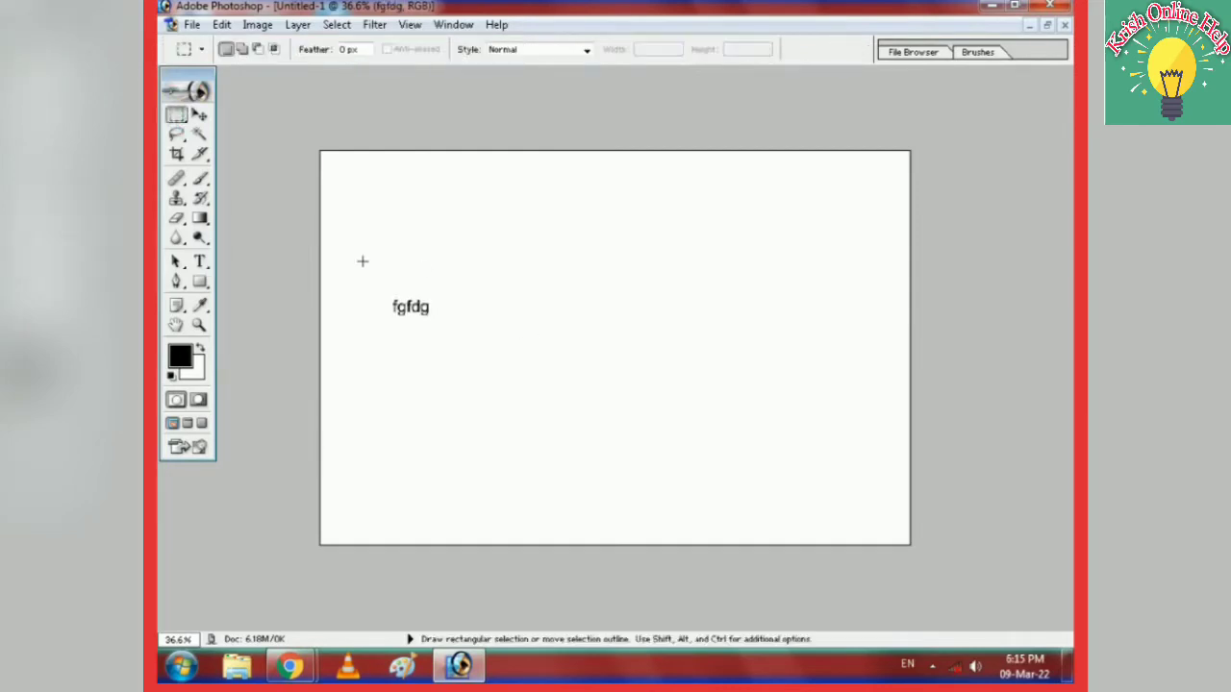
- Free-transform the text to enlarge it and move it up and left
right_click(398, 305)
click(492, 426)
mouse_move(431, 306)
mouse_down()
mouse_move(571, 389)
mouse_move(547, 362)
mouse_up()
drag(542, 320, 603, 370)
mouse_move(524, 332)
mouse_down()
mouse_move(469, 263)
mouse_move(478, 267)
mouse_up()
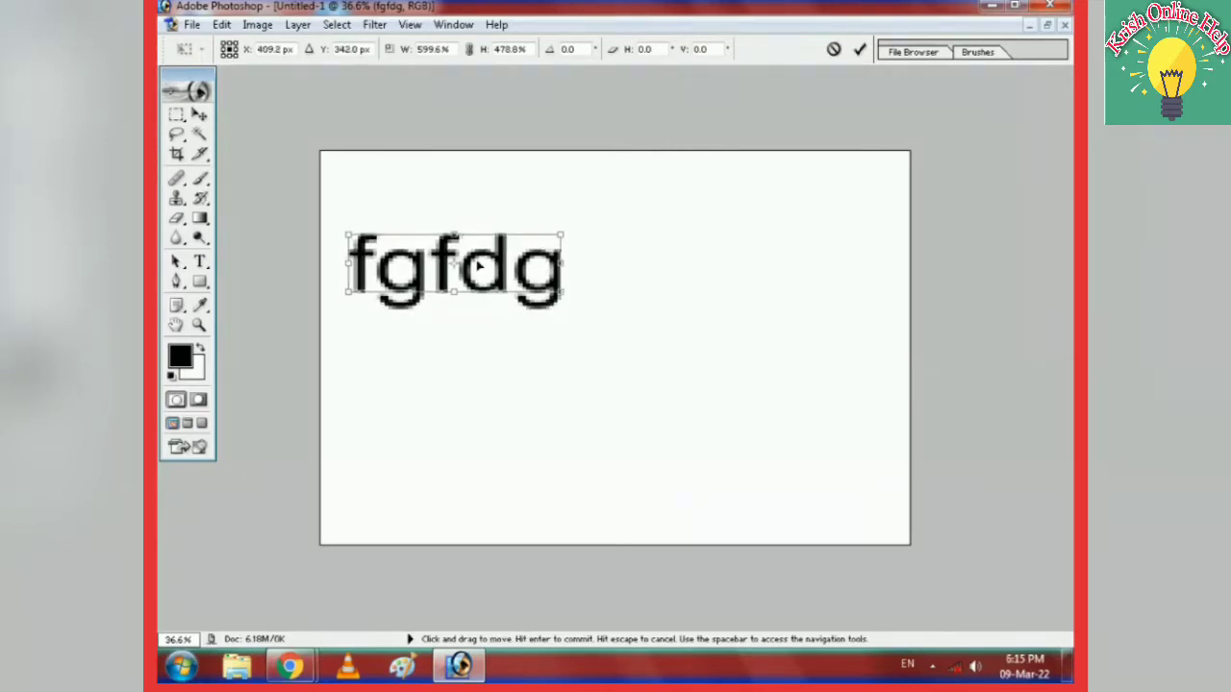
key(Return)
key(m)
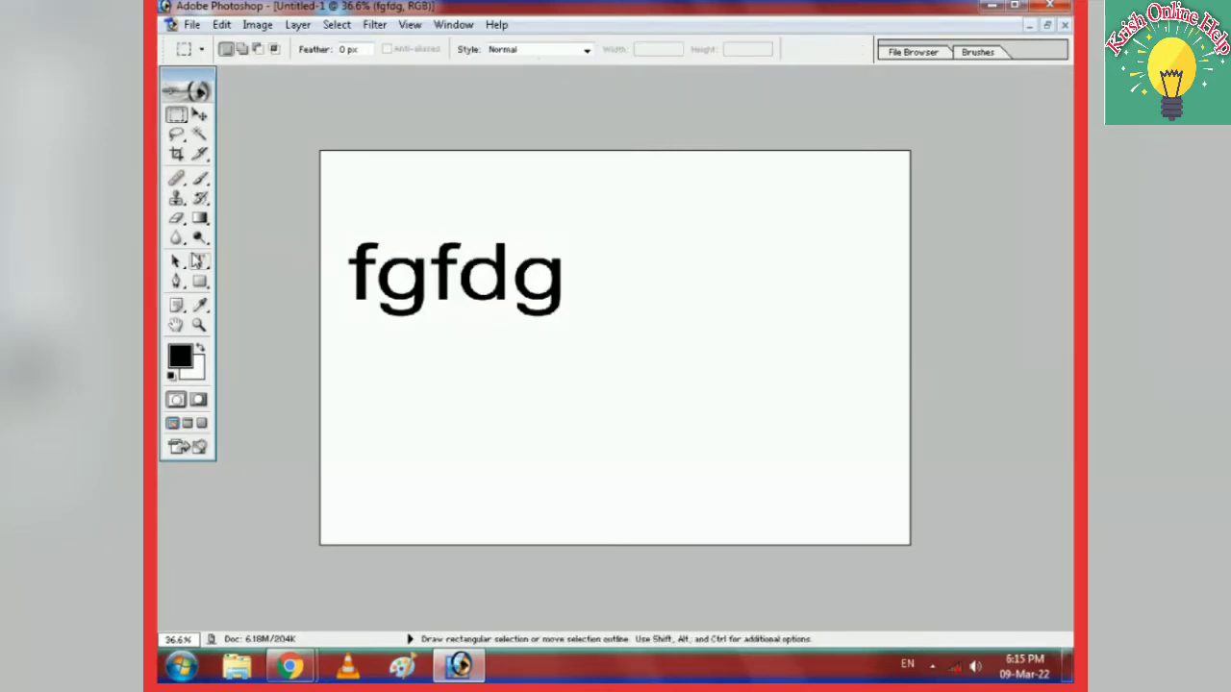
- Replace the placeholder with 'Krish Online' and 'Help' on a second line
click(197, 261)
click(432, 275)
key(ctrl+a)
text(K)
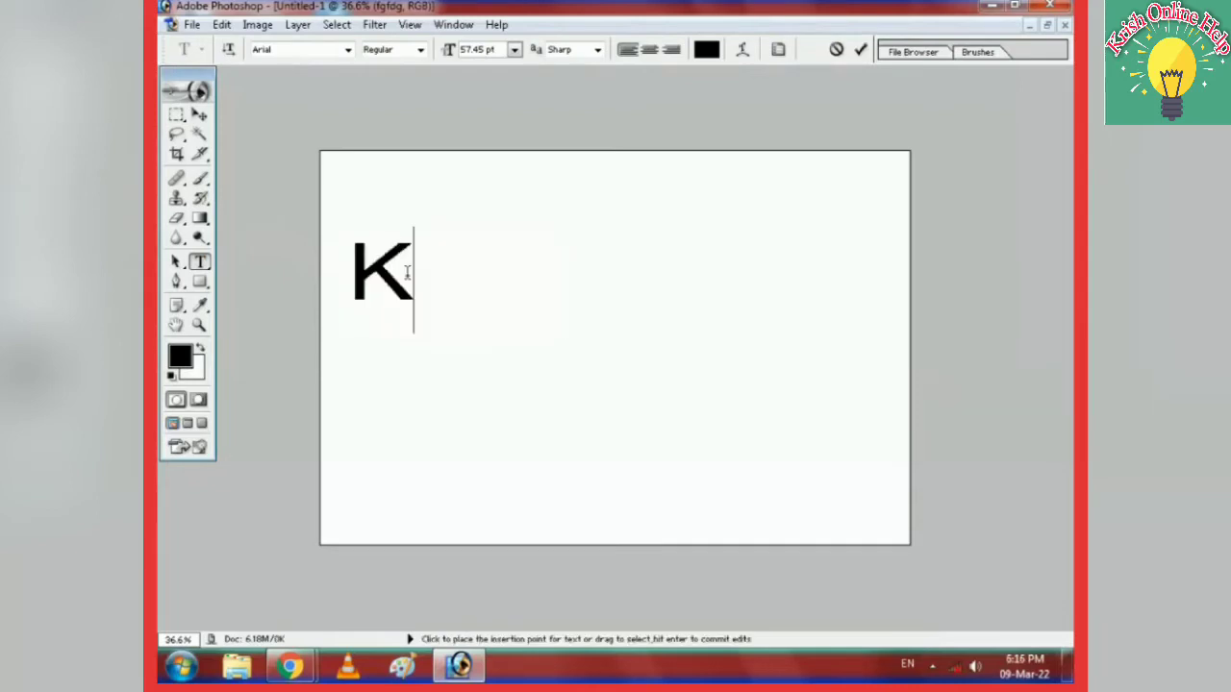
text(rish )
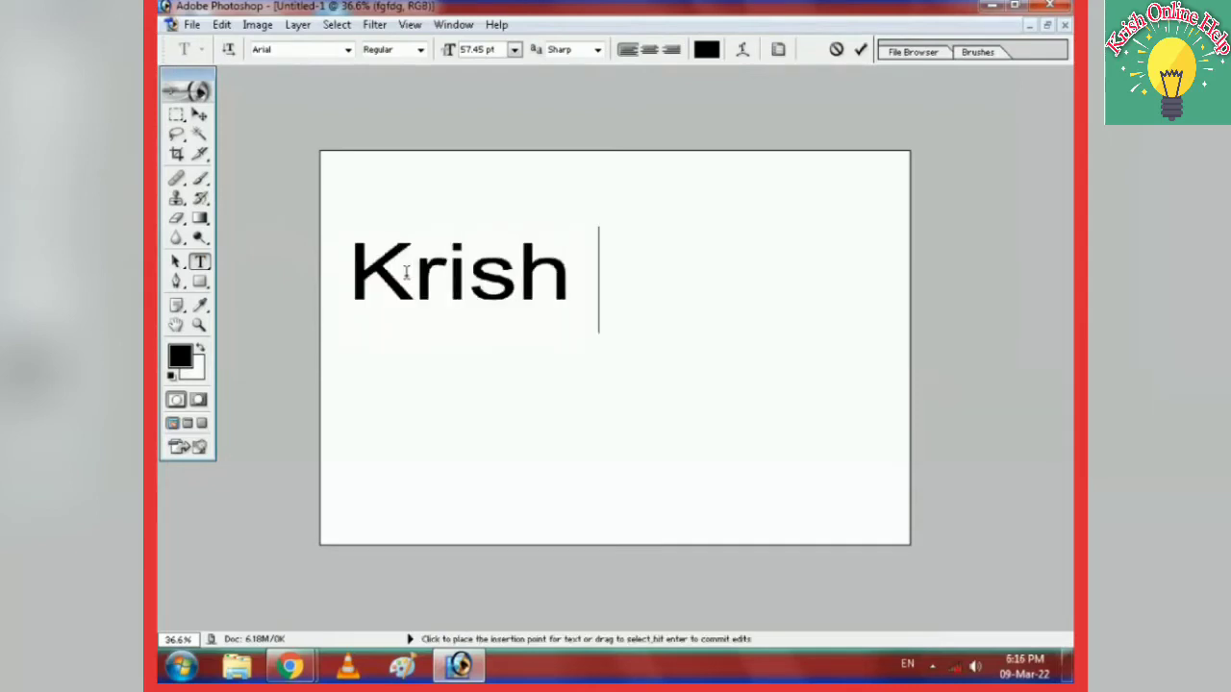
text(Onlin)
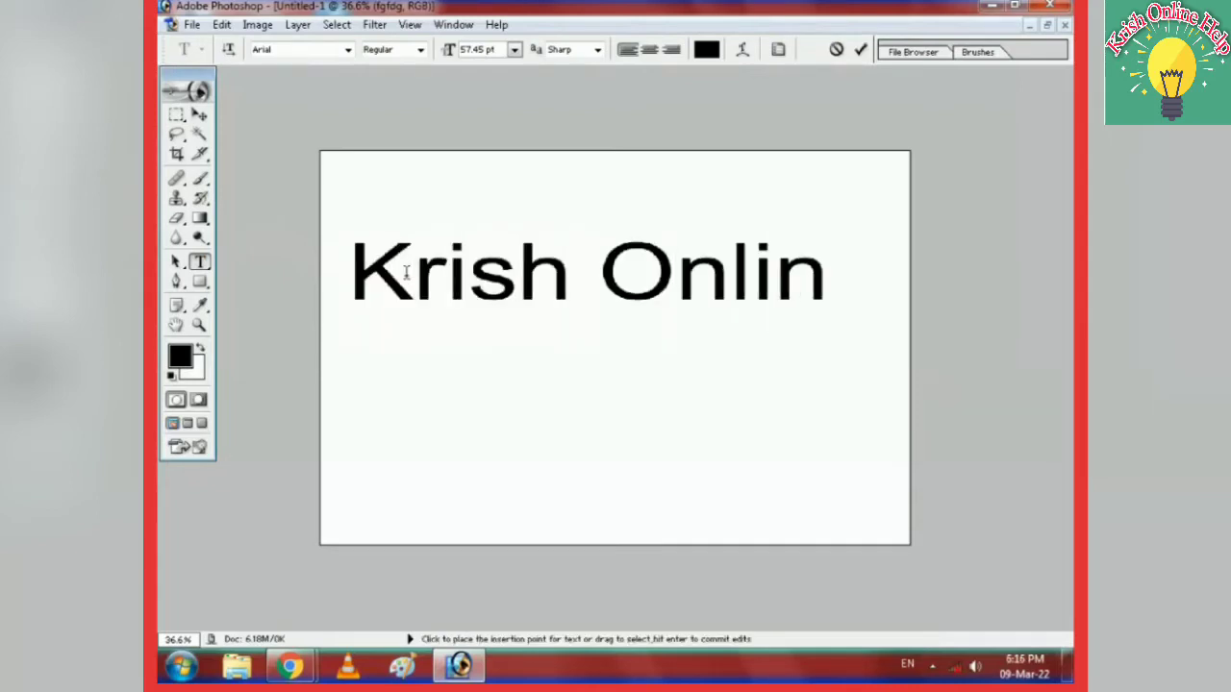
text(e )
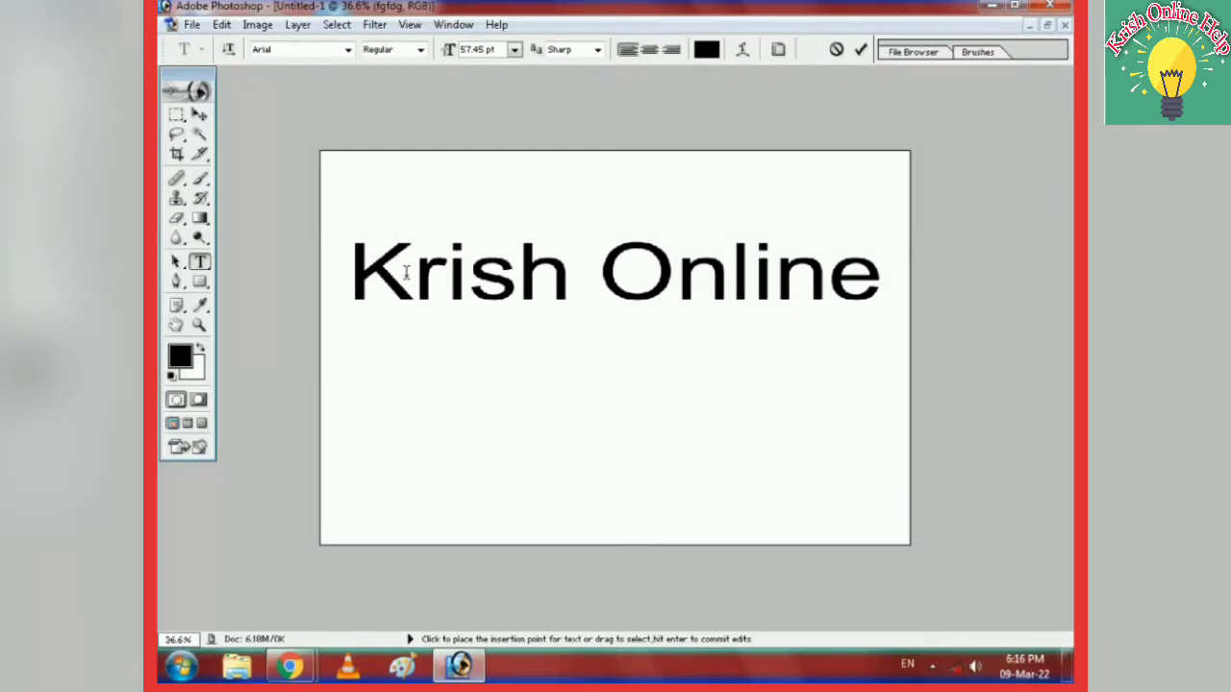
text(Help)
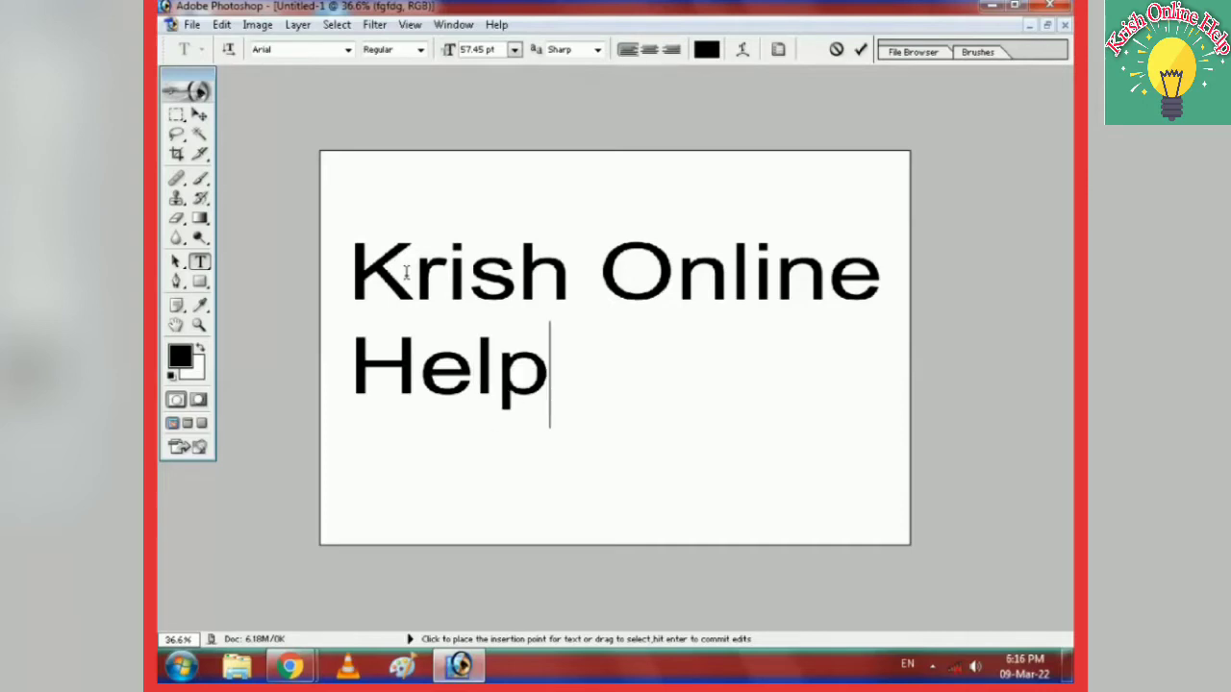
key(ctrl+a)
- Shift the text block left, commit it, and dismiss the locked-layer error when moving
drag(407, 279, 139, 279)
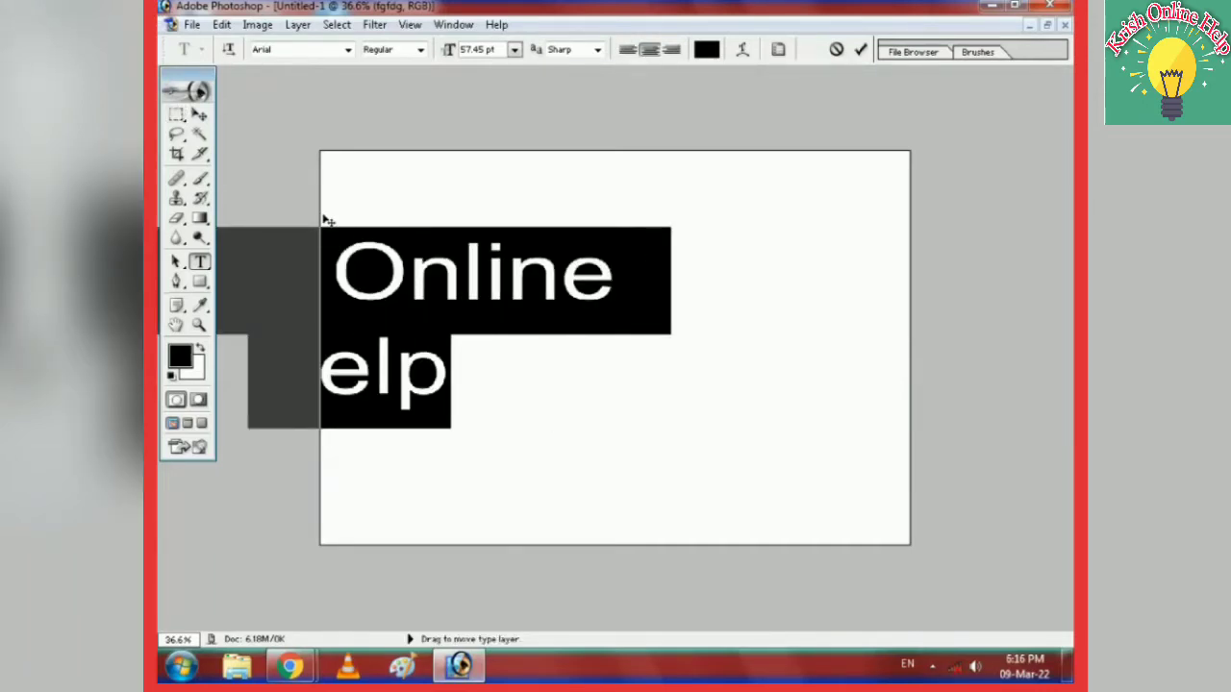
click(199, 115)
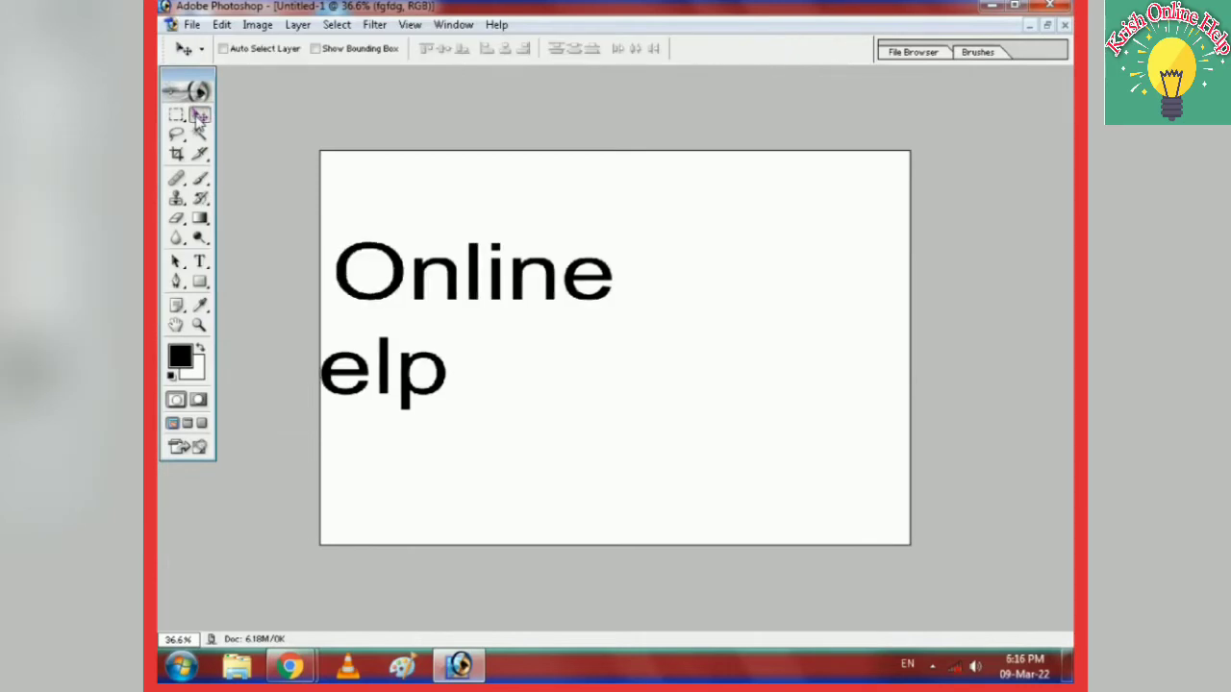
click(554, 314)
click(572, 251)
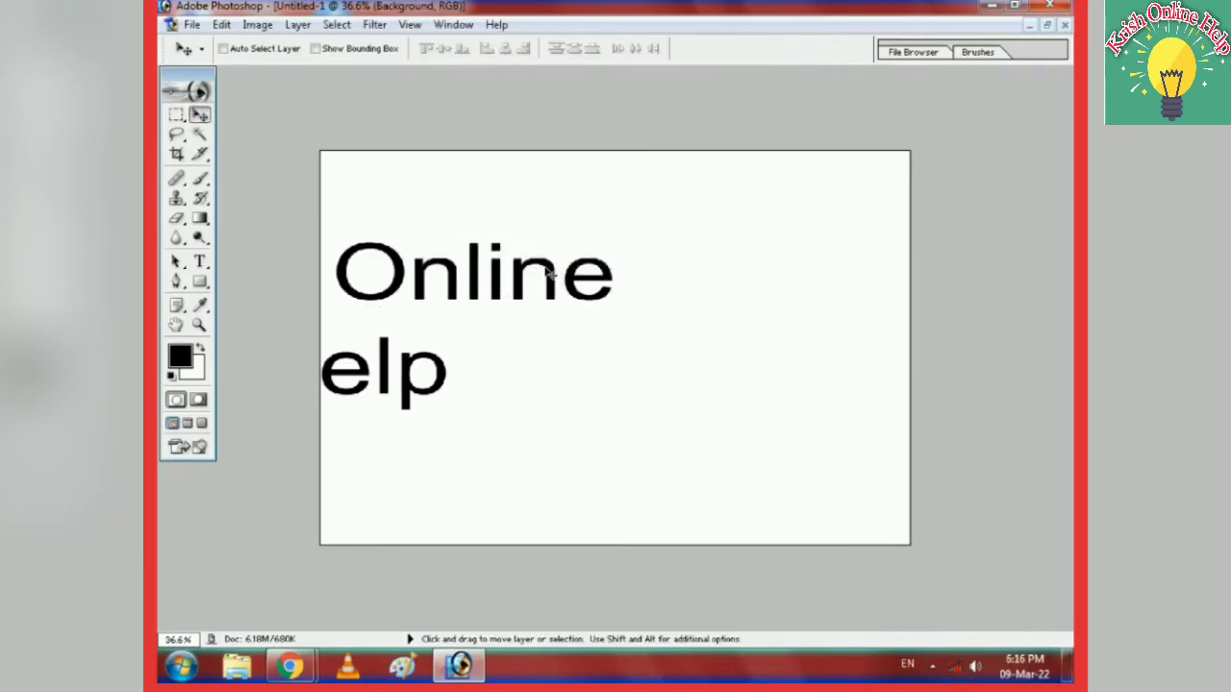
key(Right)
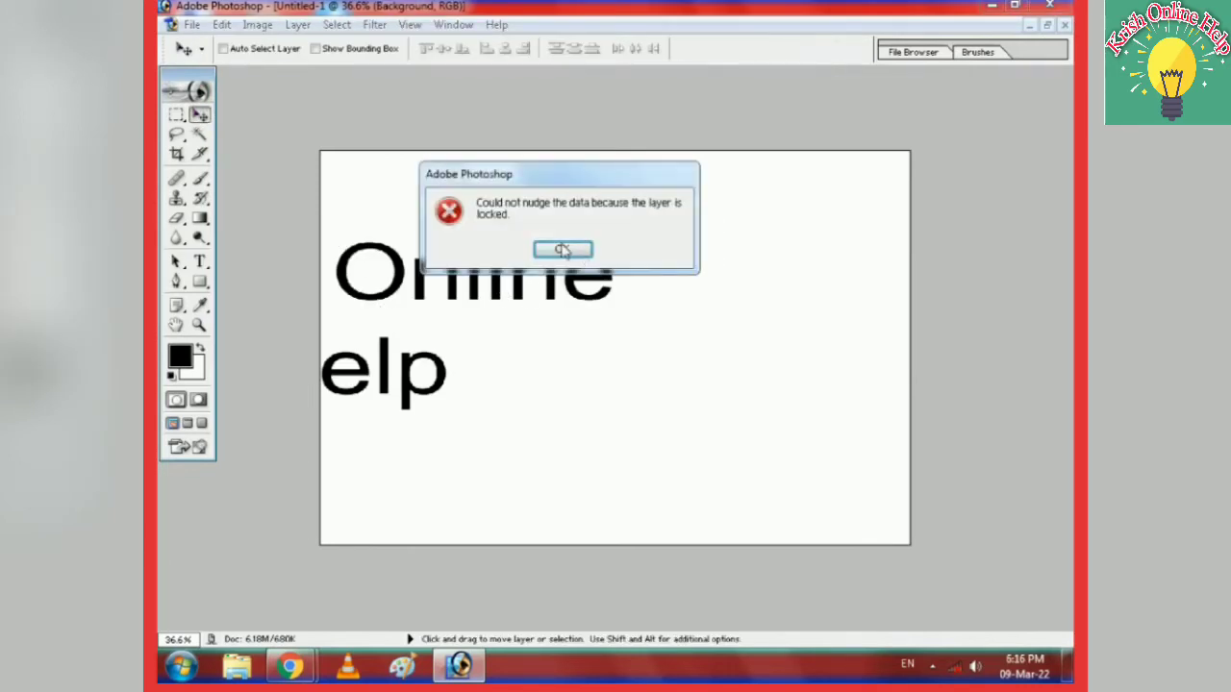
click(562, 250)
- Pick the Krish Online Help layer and drag the text to the canvas centre
right_click(552, 279)
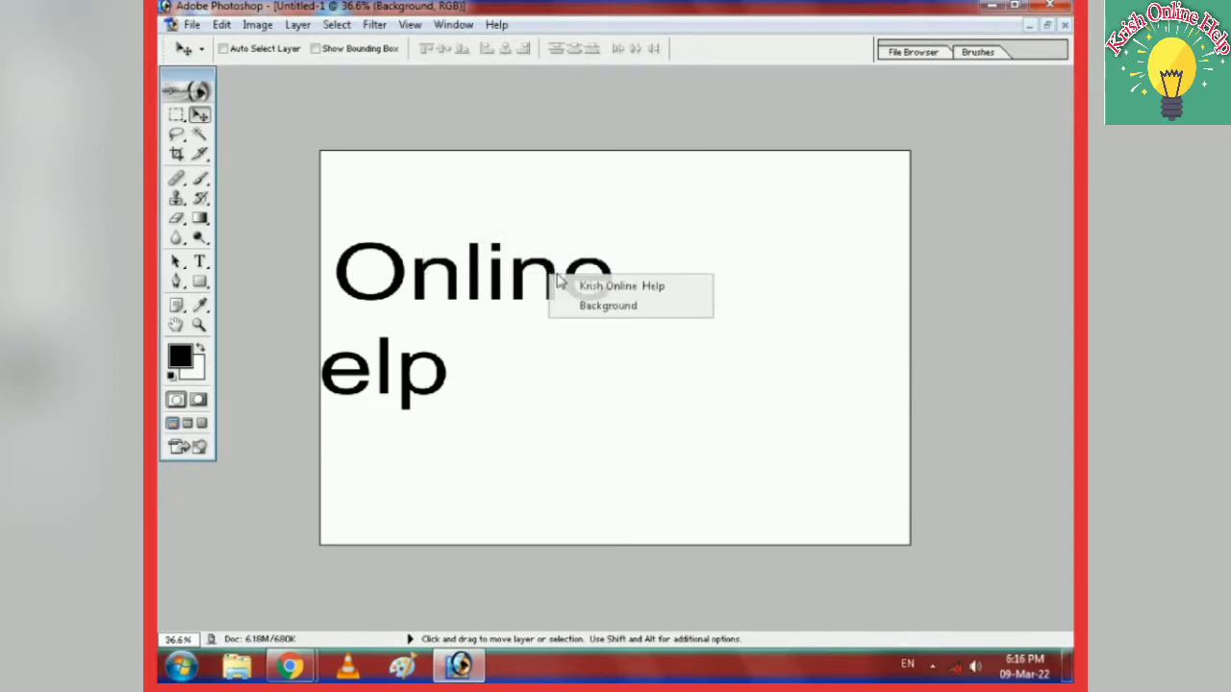
click(606, 280)
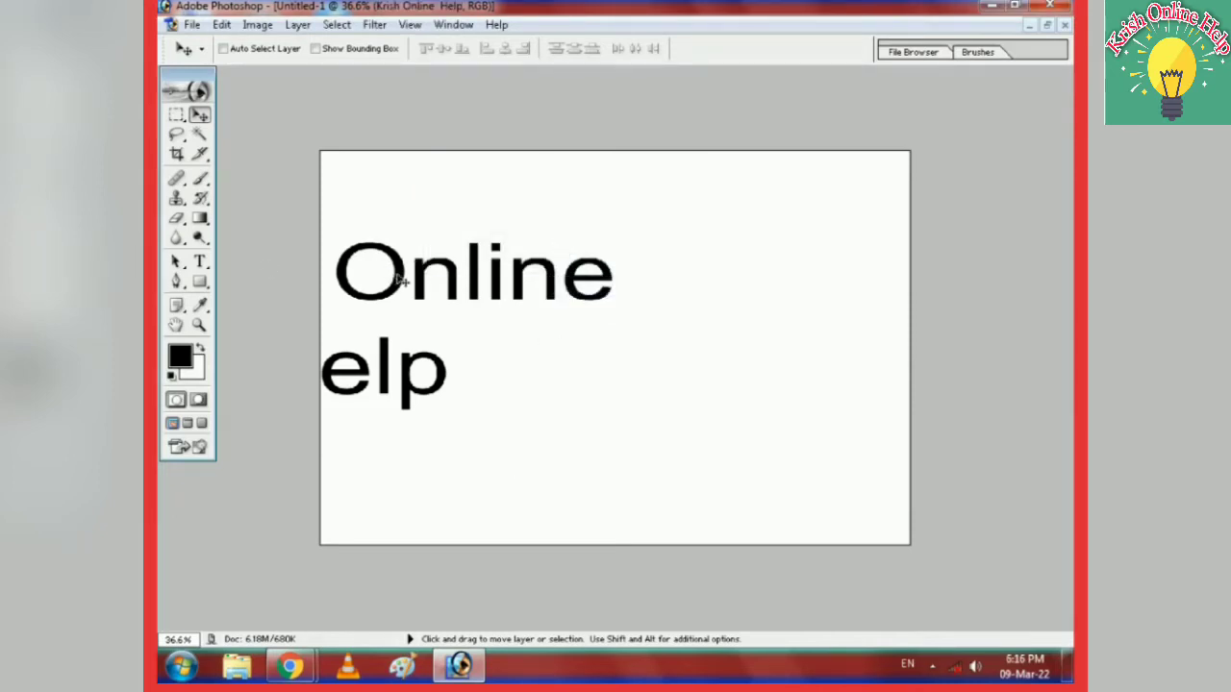
drag(399, 280, 654, 275)
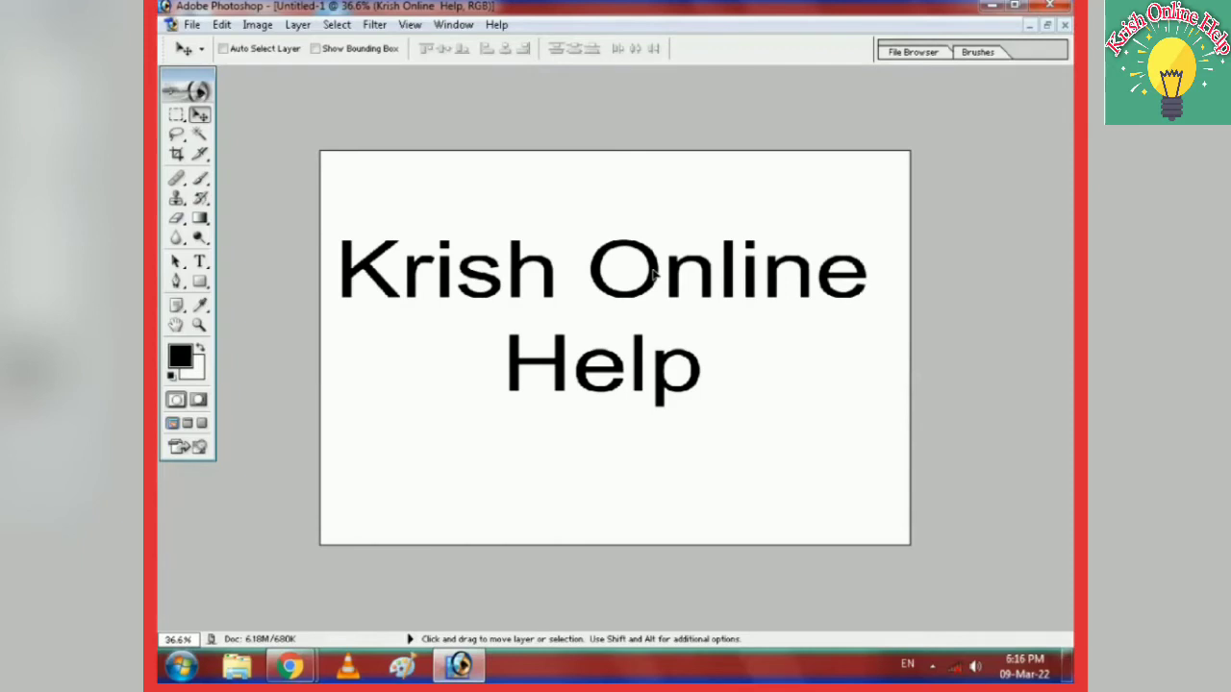
click(199, 262)
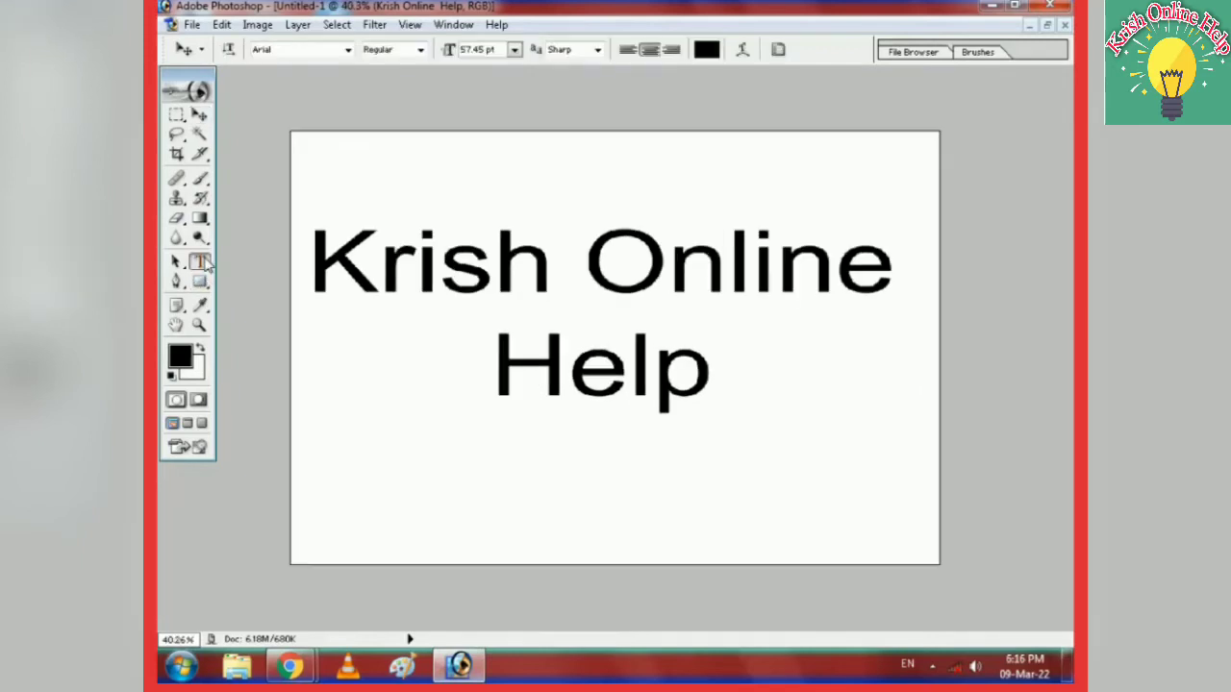
- Select all the text and show the Layers panel
click(456, 277)
key(ctrl+a)
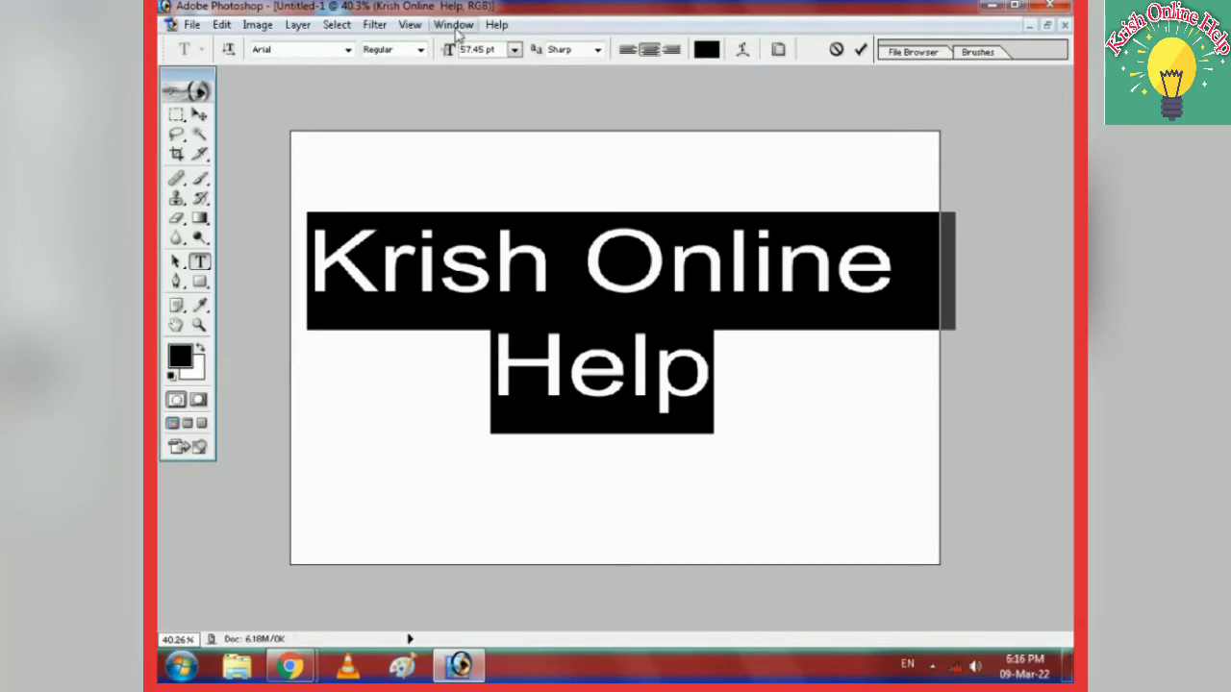
click(453, 24)
click(490, 344)
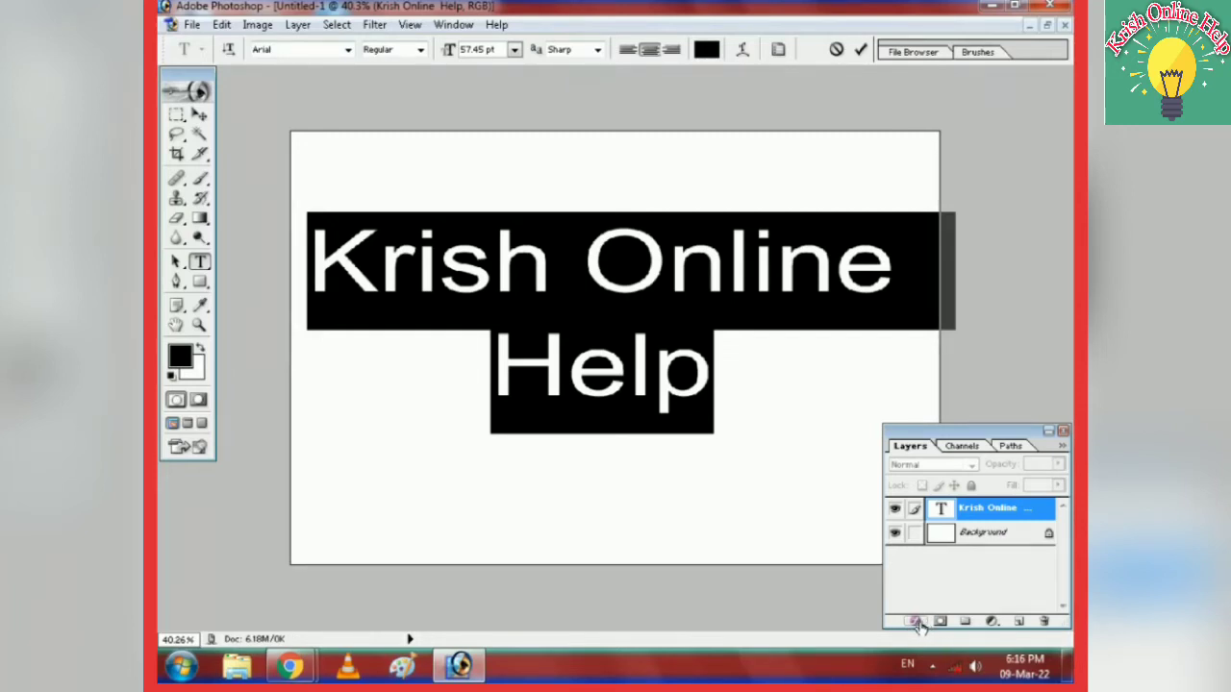
- Preview a red Stroke layer style, trying different sizes and opacity
click(917, 622)
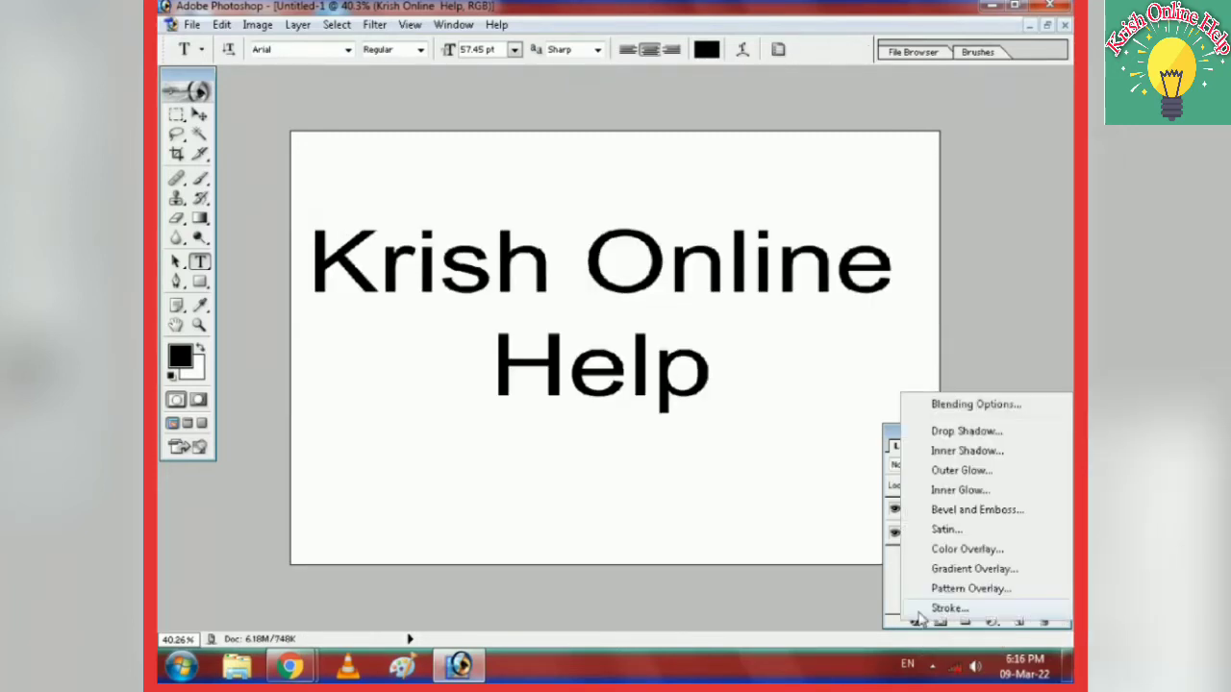
click(923, 609)
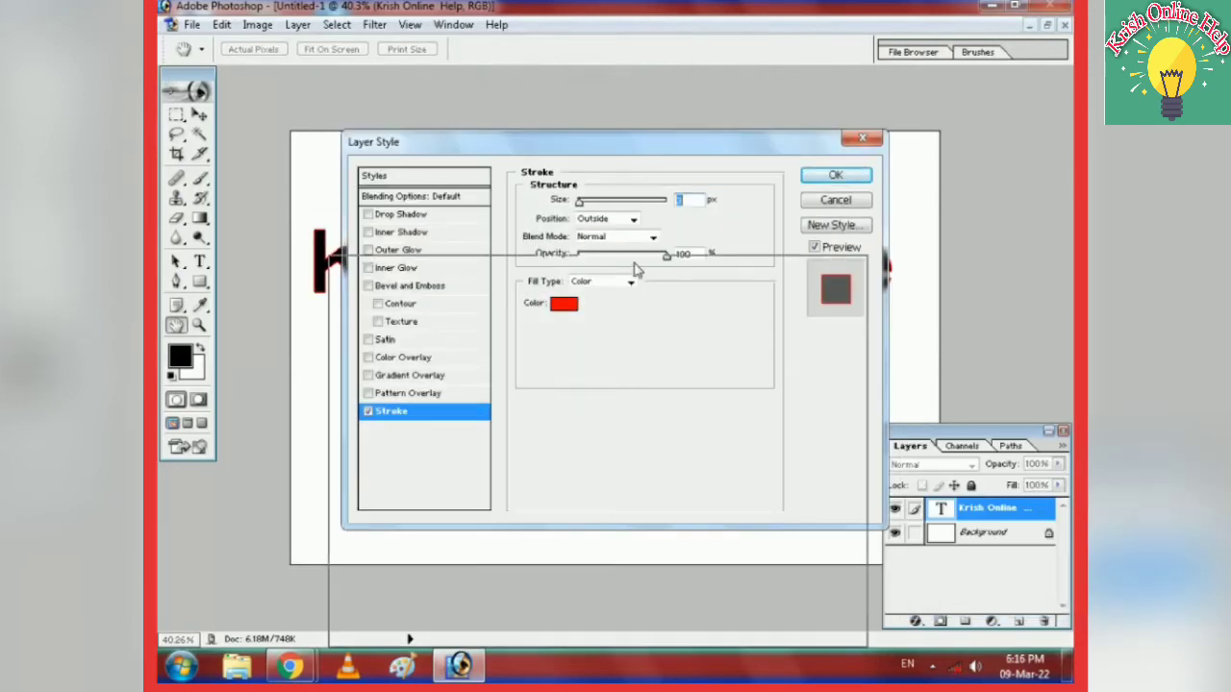
drag(649, 150, 593, 372)
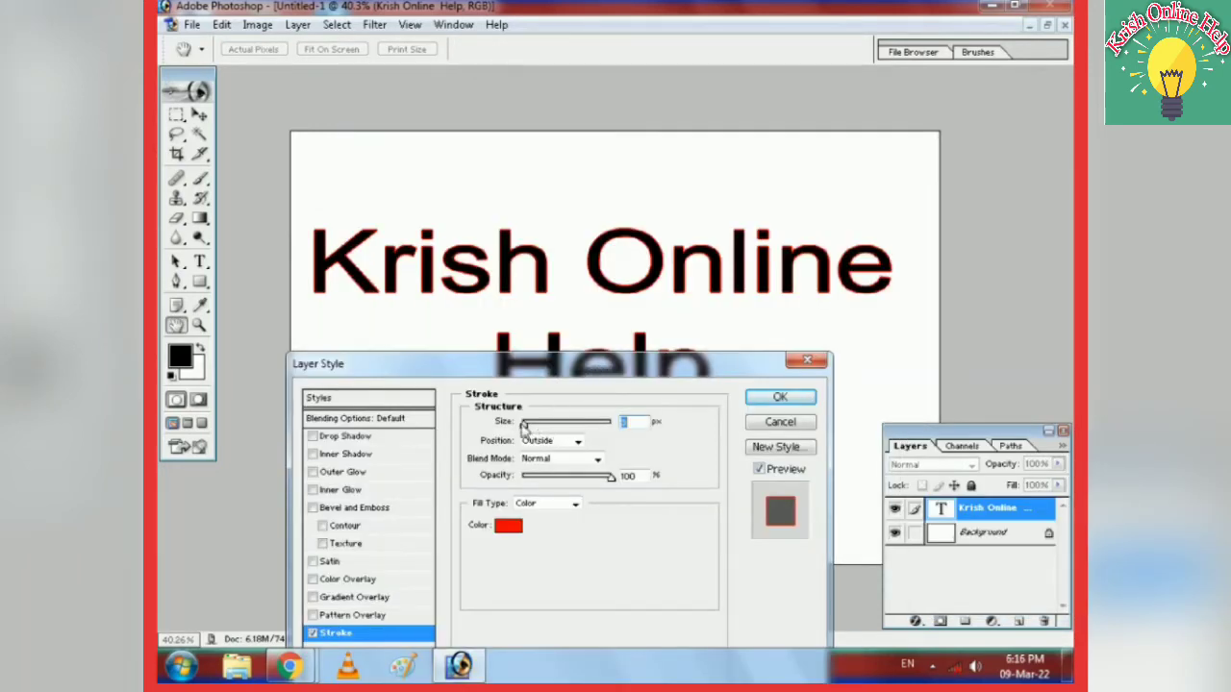
mouse_move(524, 424)
mouse_down()
mouse_move(553, 425)
mouse_move(530, 425)
mouse_up()
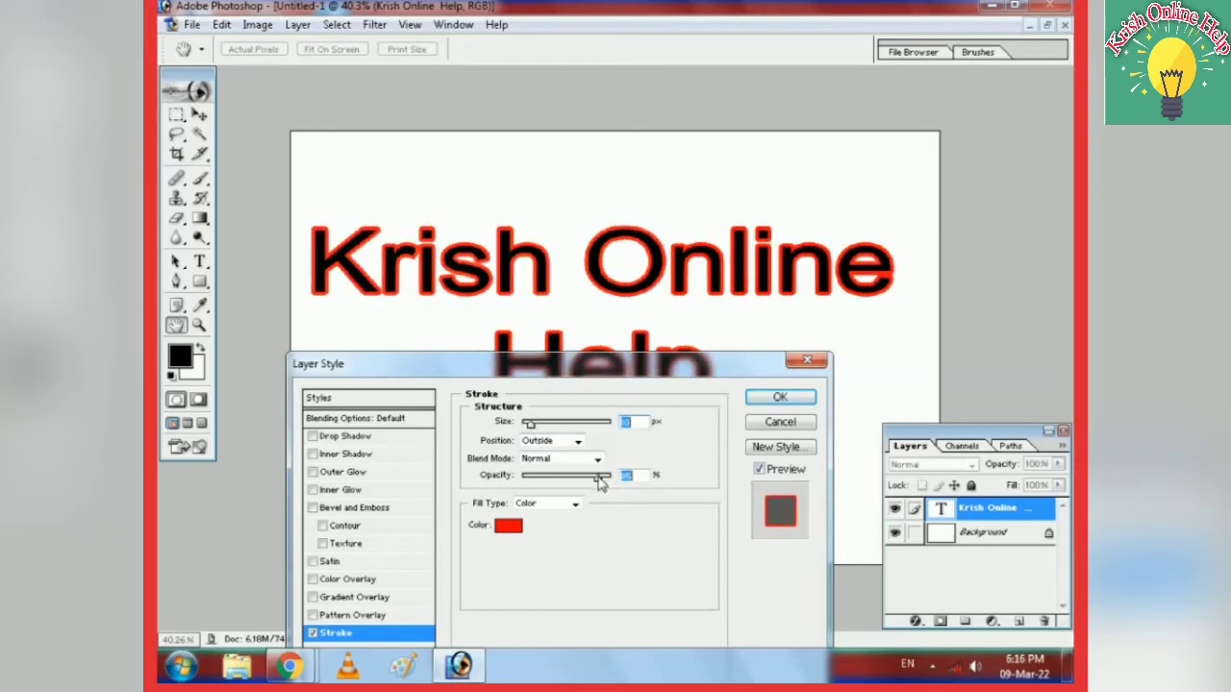
mouse_move(602, 485)
mouse_down()
mouse_move(541, 482)
mouse_move(618, 485)
mouse_up()
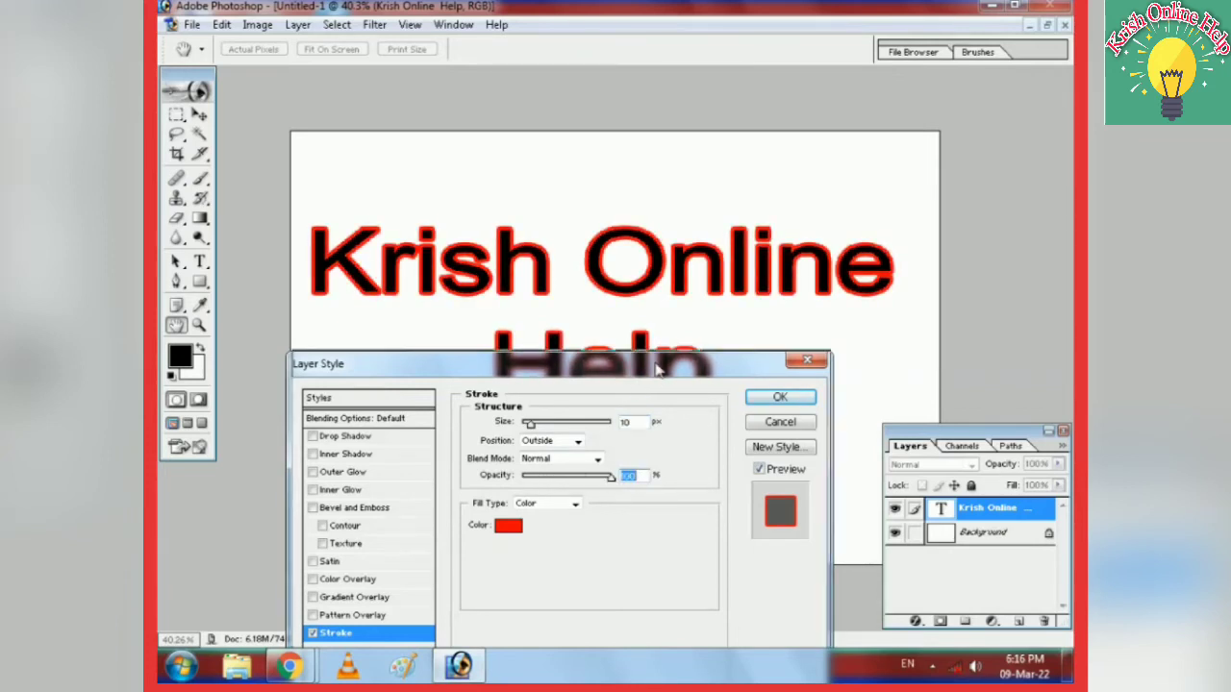
mouse_move(661, 365)
mouse_down()
mouse_move(670, 318)
mouse_move(676, 356)
mouse_up()
mouse_move(543, 415)
mouse_down()
mouse_move(588, 428)
mouse_move(646, 420)
mouse_move(552, 455)
mouse_up()
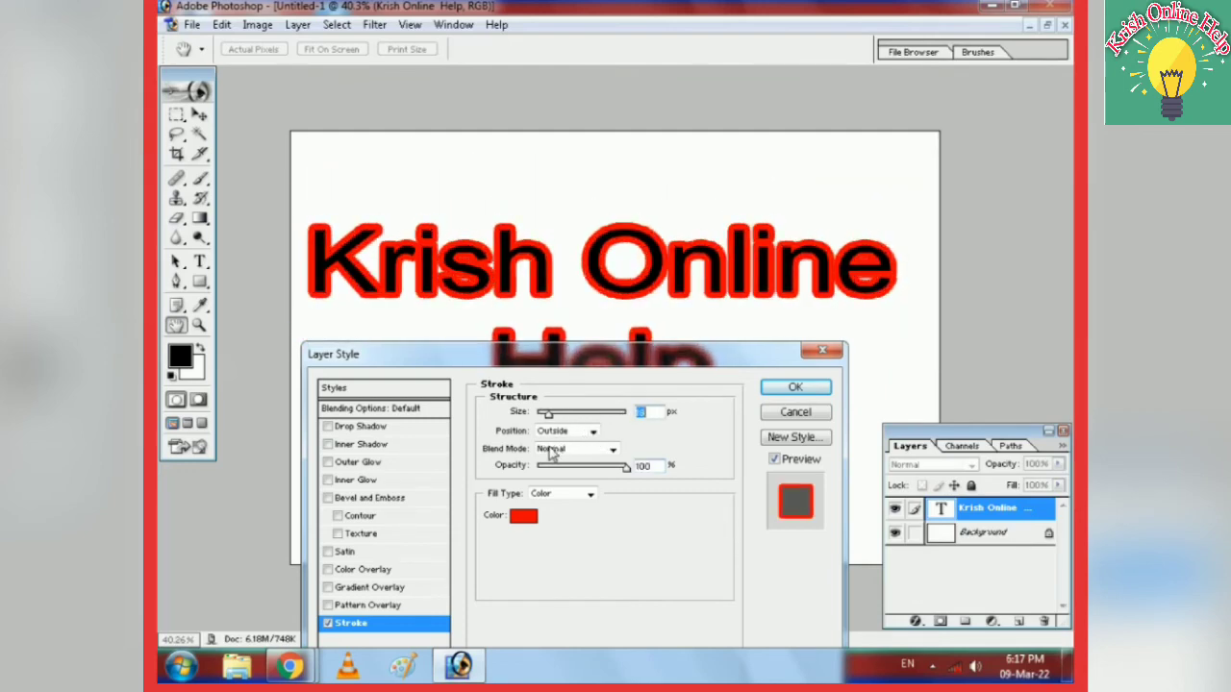
- Discard the trial stroke, then apply a fresh thick red Stroke style to the text layer
click(796, 413)
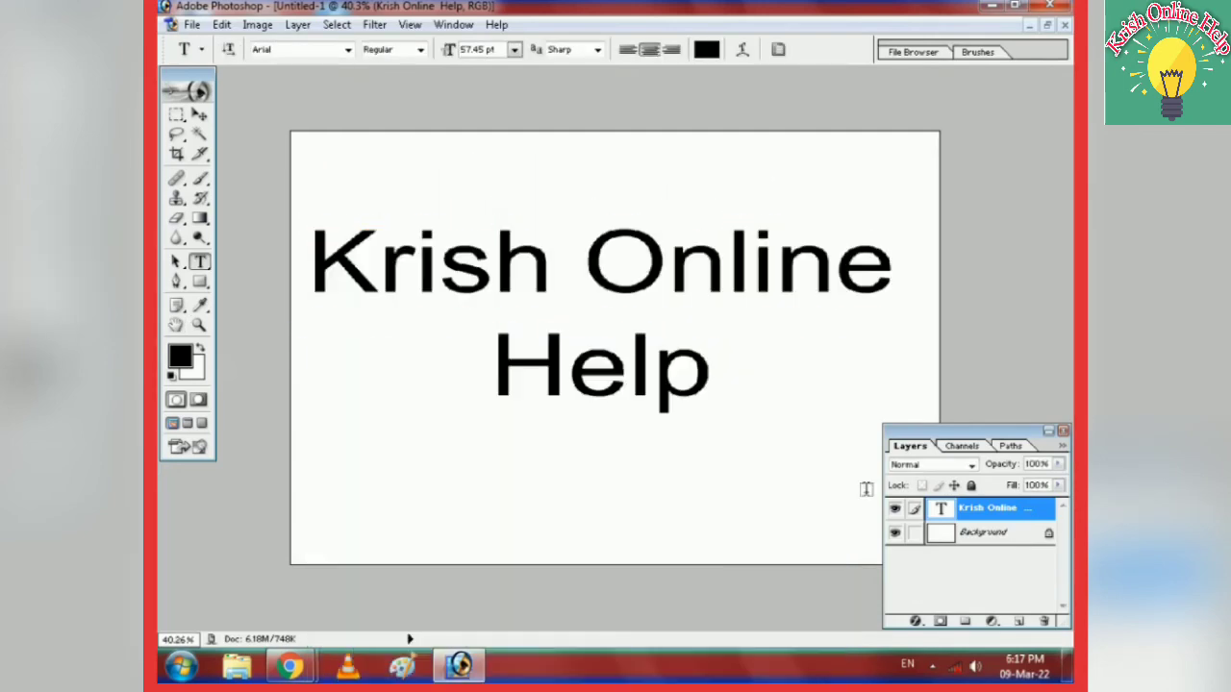
click(916, 622)
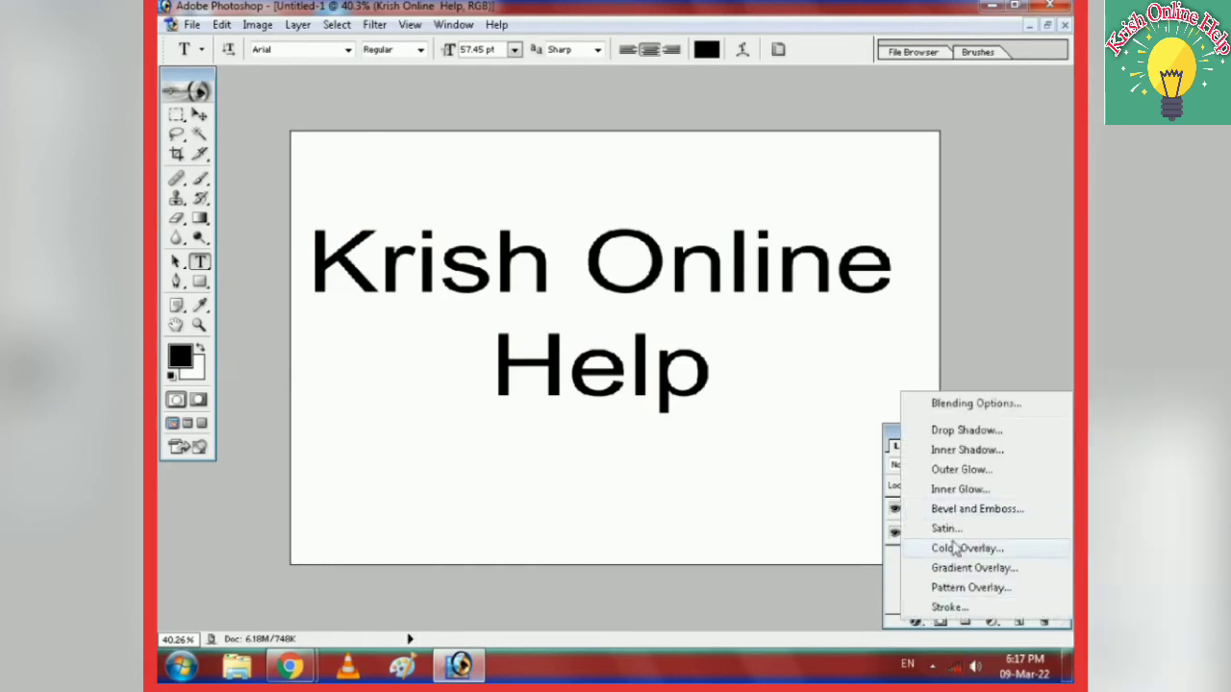
click(952, 608)
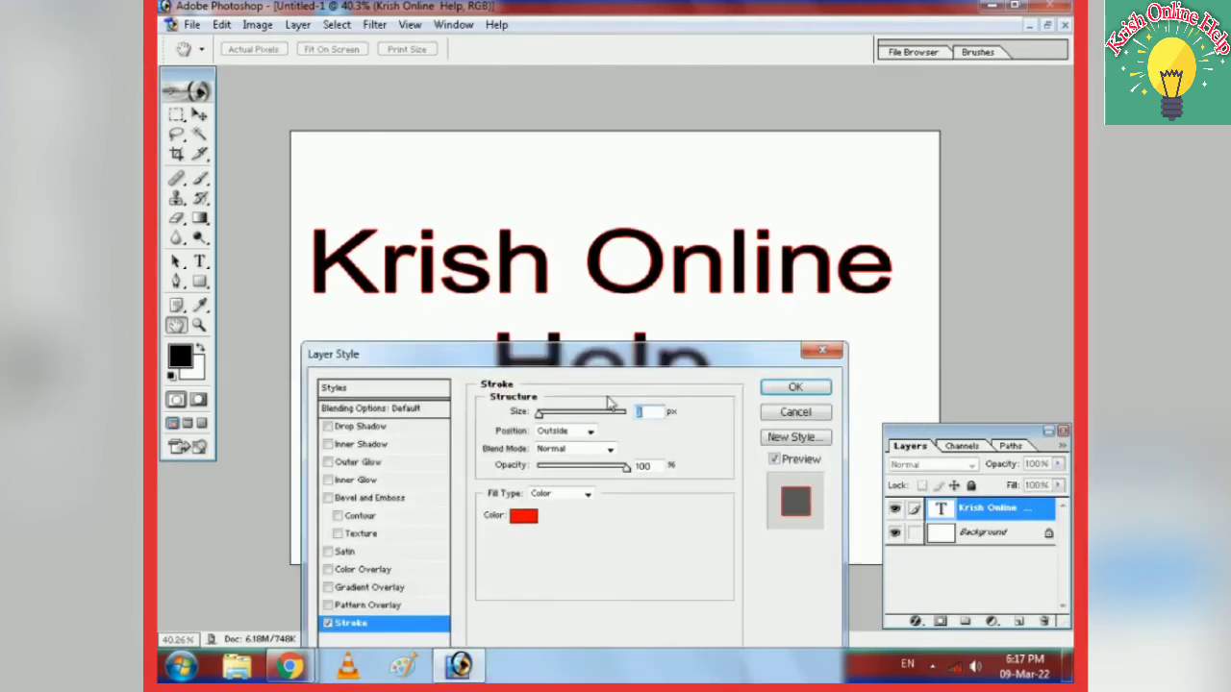
drag(539, 412, 547, 413)
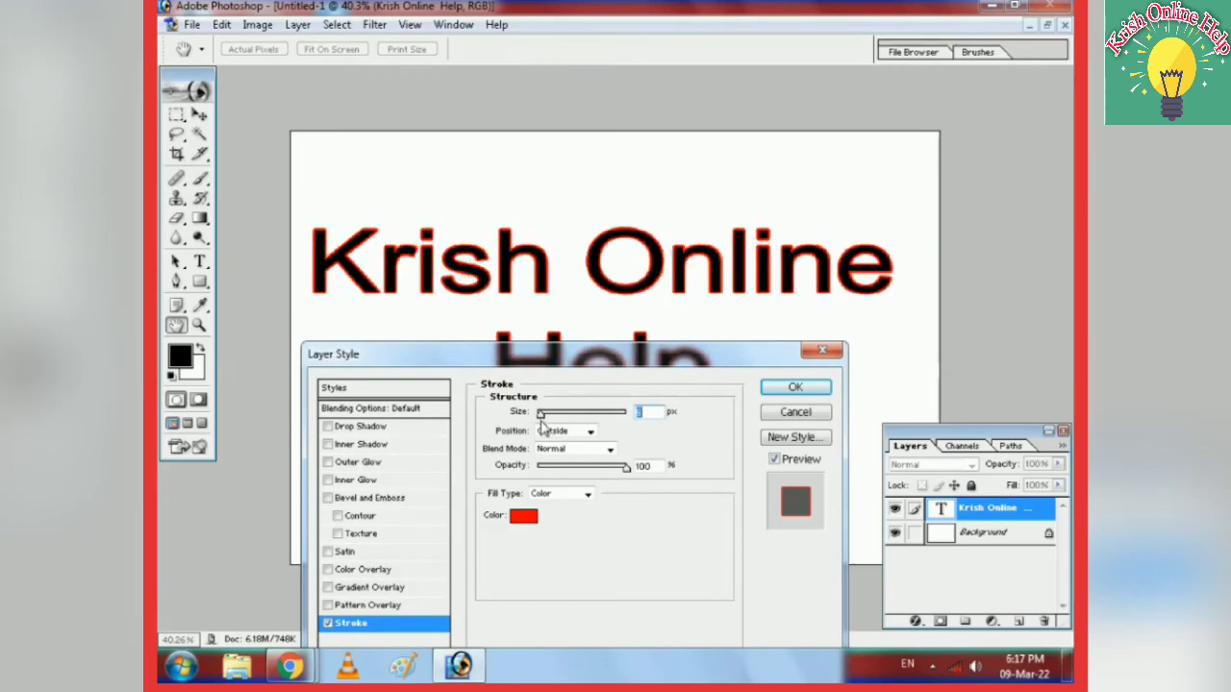
click(796, 388)
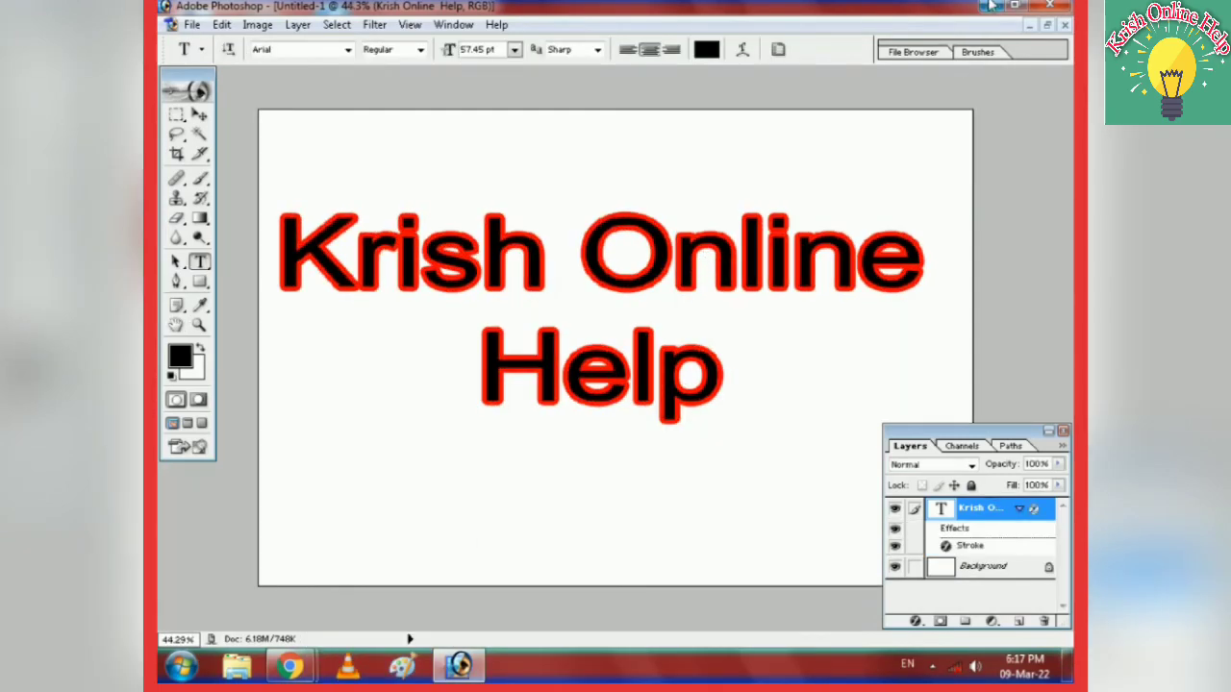
- Minimize Photoshop, leaving the finished red-outlined Krish Online Help text behind
click(992, 5)
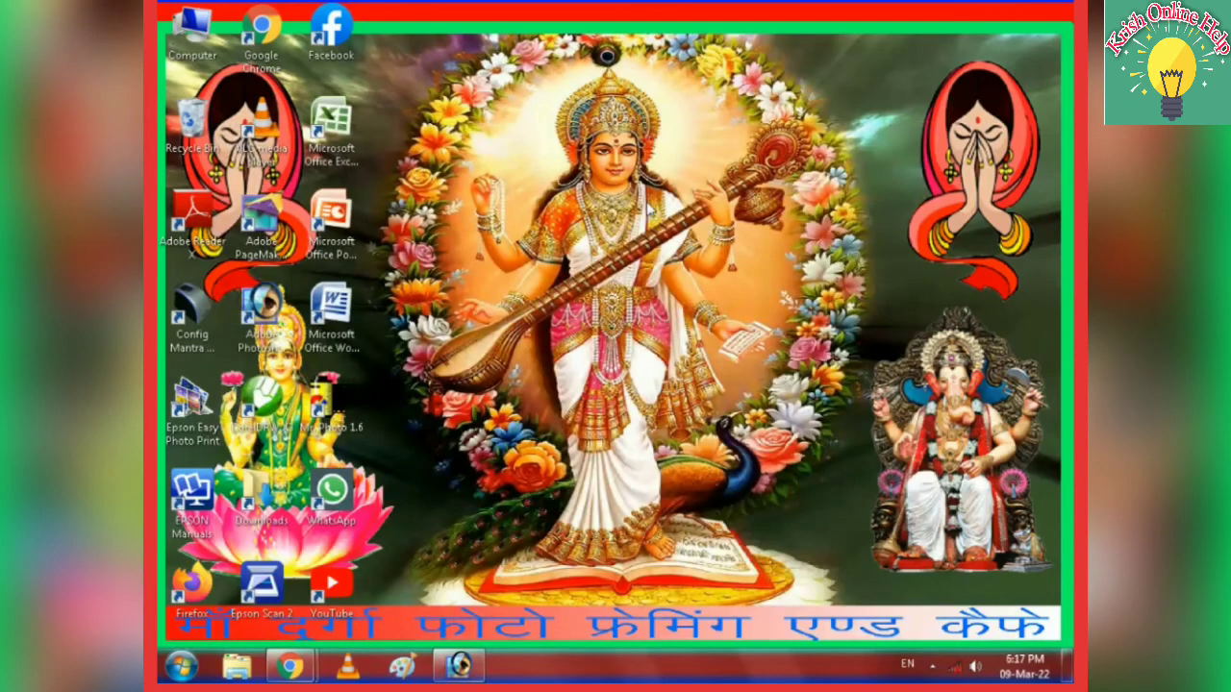